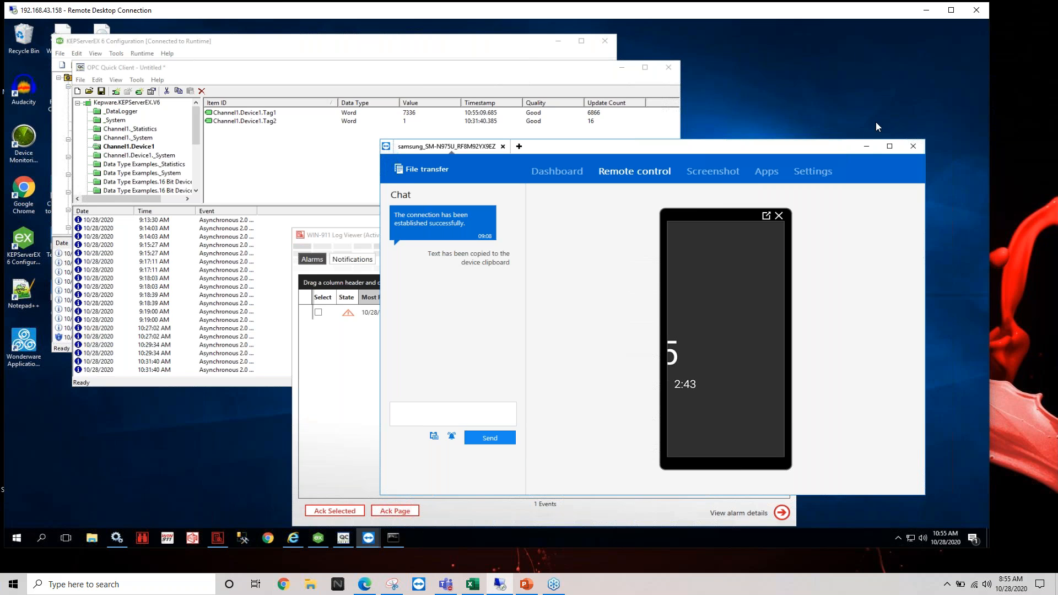
Minimize the phone remote control window and move the OPC Quick Client window to uncover the windows behind it.
{"action": "left_click", "coordinate": [865, 147]}
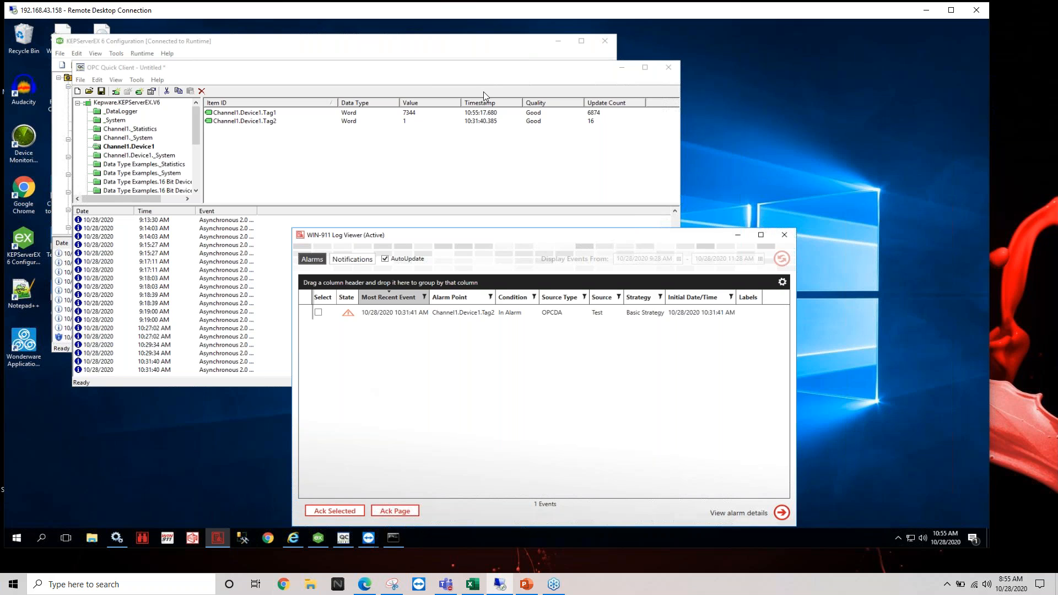
{"action": "left_click", "coordinate": [494, 69]}
{"action": "left_click_drag", "start_coordinate": [494, 69], "coordinate": [480, 111]}
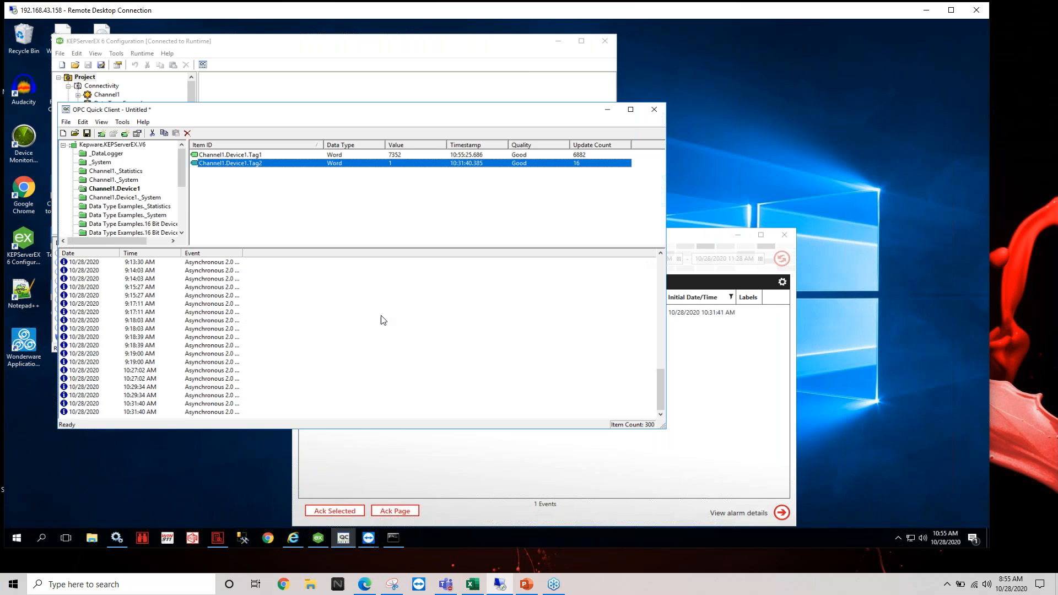
{"action": "left_click_drag", "start_coordinate": [379, 114], "coordinate": [565, 65]}
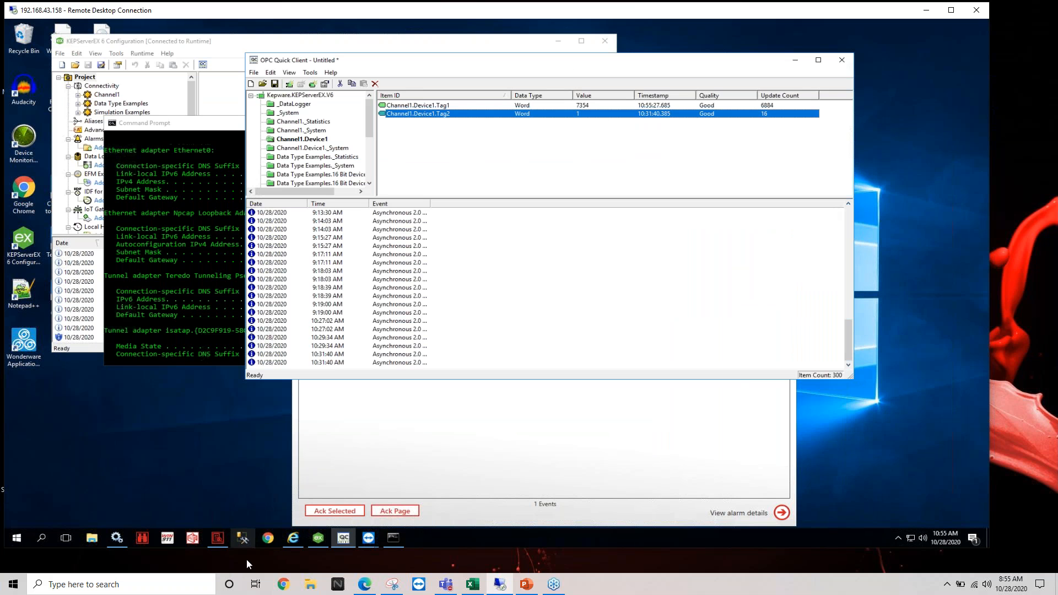
Switch to the WIN-911 Workspace and examine the callout list of the Basic Tactic in the notification settings.
{"action": "left_click", "coordinate": [292, 539]}
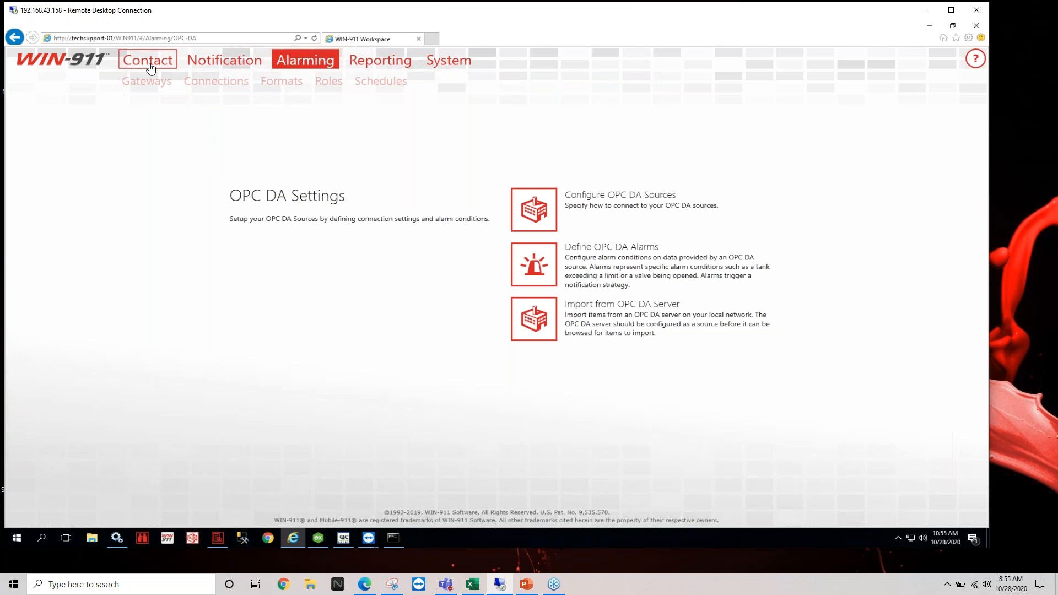
{"action": "mouse_move", "coordinate": [150, 67]}
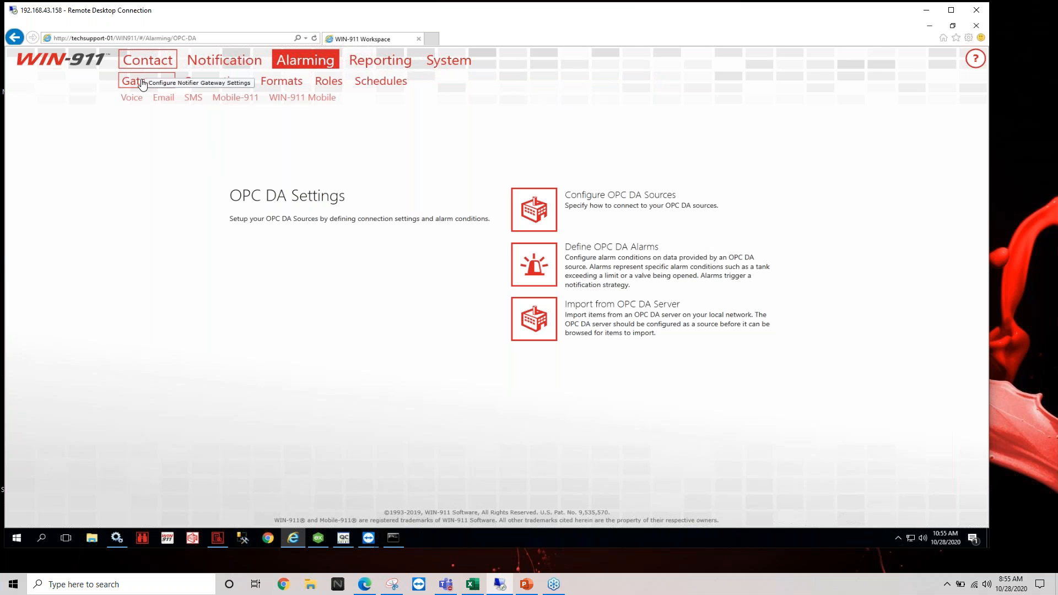
{"action": "mouse_move", "coordinate": [175, 88]}
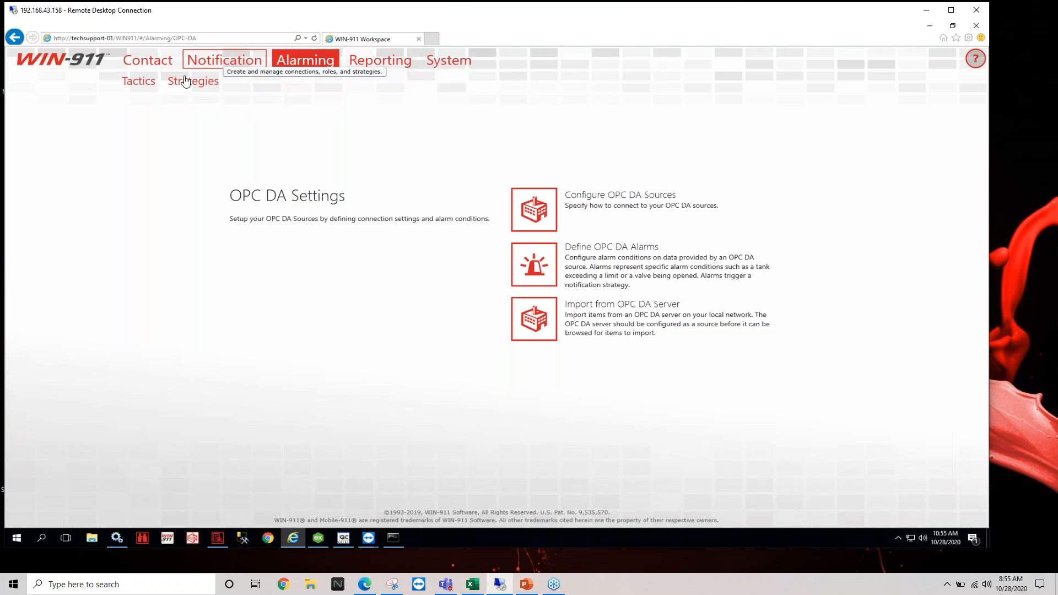
{"action": "left_click", "coordinate": [139, 81]}
{"action": "left_click", "coordinate": [132, 99]}
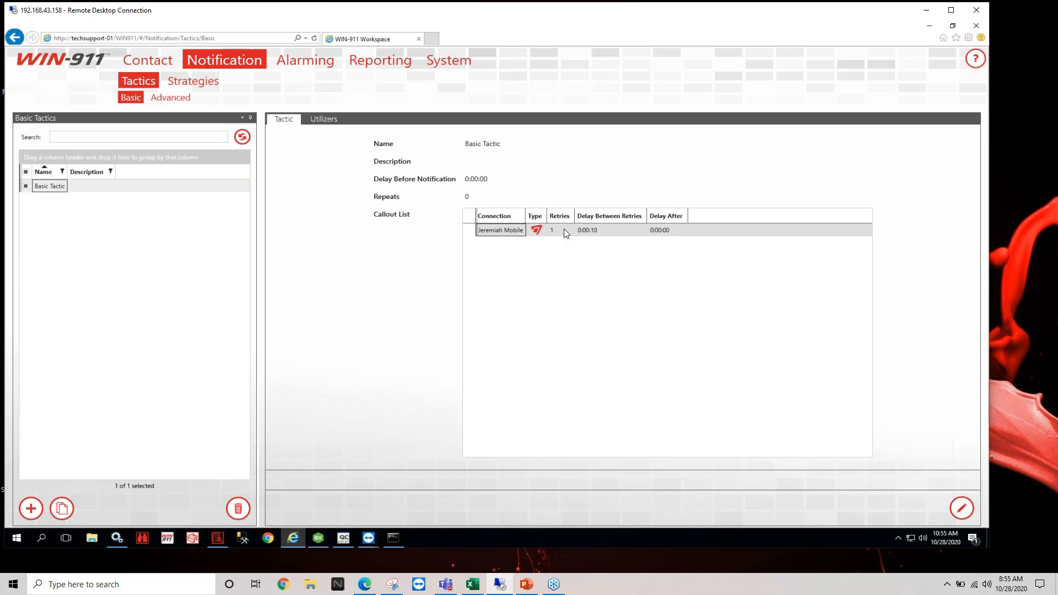
Open Basic Strategy for editing, toggle its renotify on any state change option off and on, and discard the edit.
{"action": "left_click", "coordinate": [194, 83]}
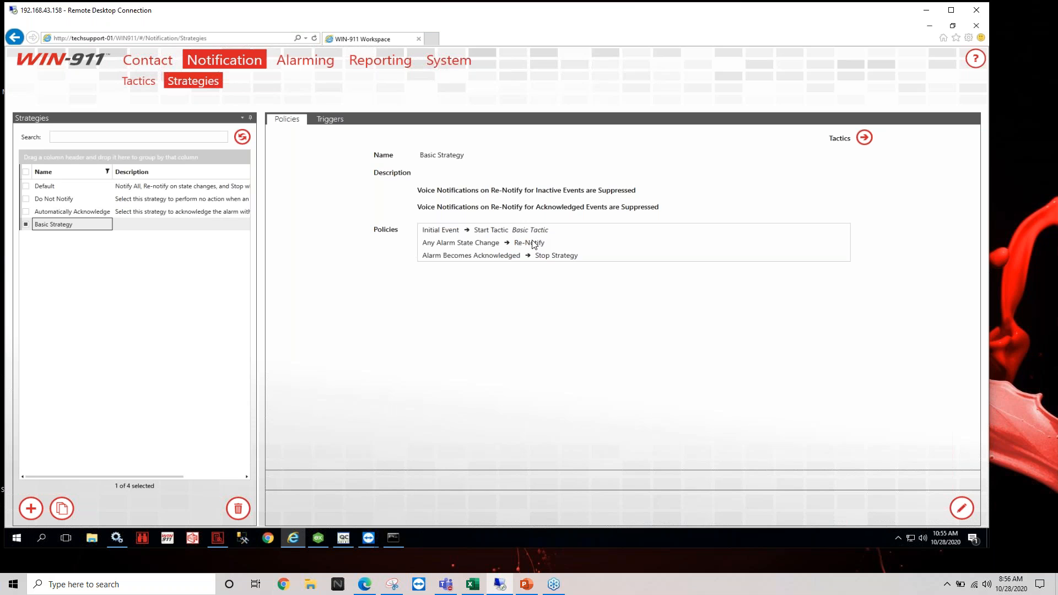
{"action": "left_click", "coordinate": [959, 512]}
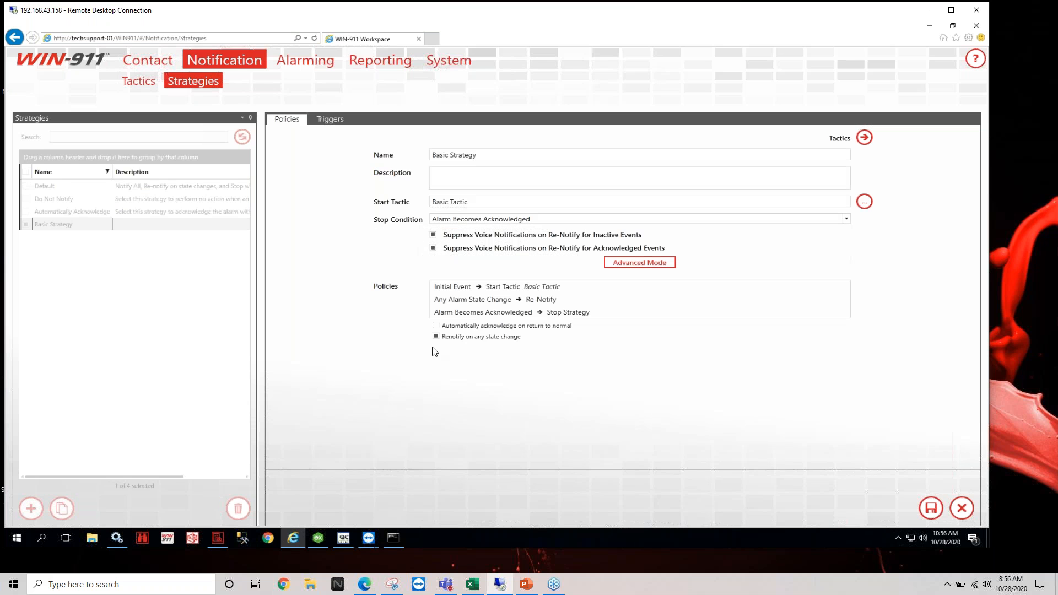
{"action": "left_click", "coordinate": [438, 338]}
{"action": "left_click", "coordinate": [436, 338]}
{"action": "left_click", "coordinate": [436, 337]}
{"action": "left_click", "coordinate": [436, 336]}
{"action": "left_click", "coordinate": [963, 509]}
{"action": "left_click", "coordinate": [543, 308]}
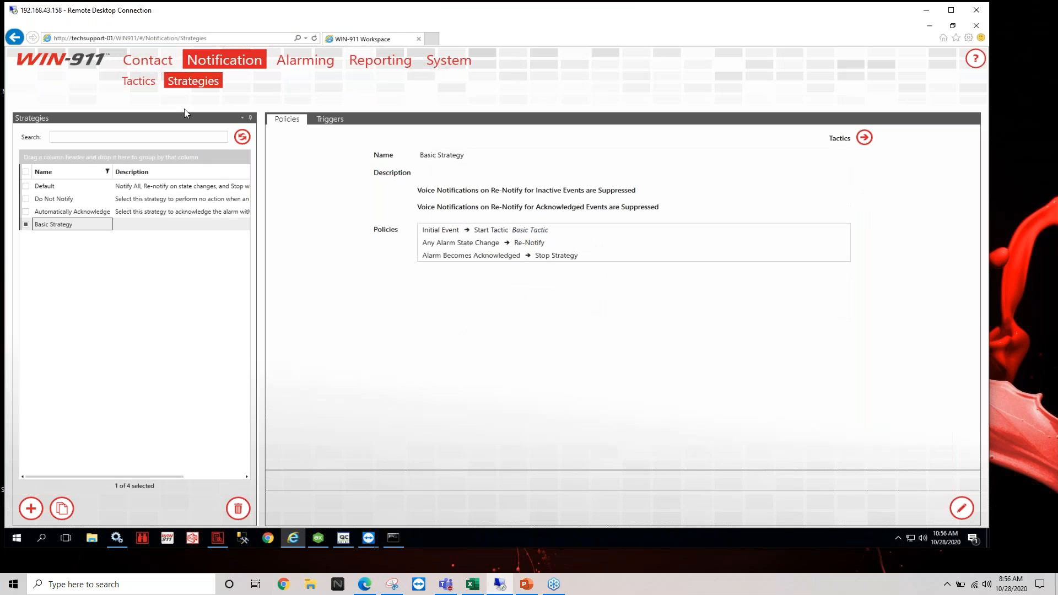
Open the OPC DA sources in the alarming configuration and review the Test source's settings.
{"action": "left_click", "coordinate": [152, 92]}
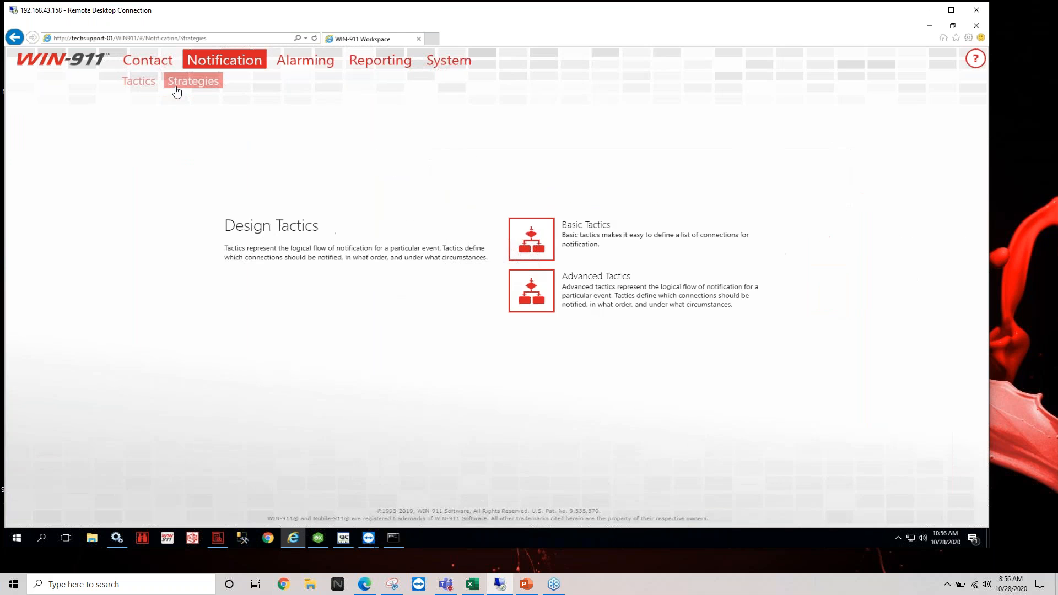
{"action": "left_click", "coordinate": [173, 86]}
{"action": "mouse_move", "coordinate": [286, 65]}
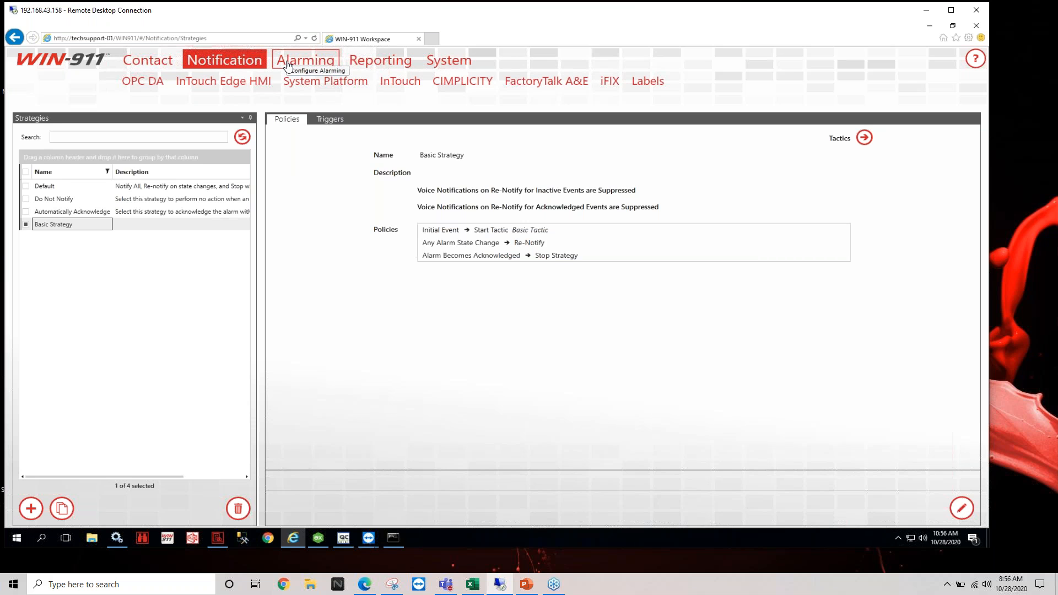
{"action": "left_click", "coordinate": [287, 65]}
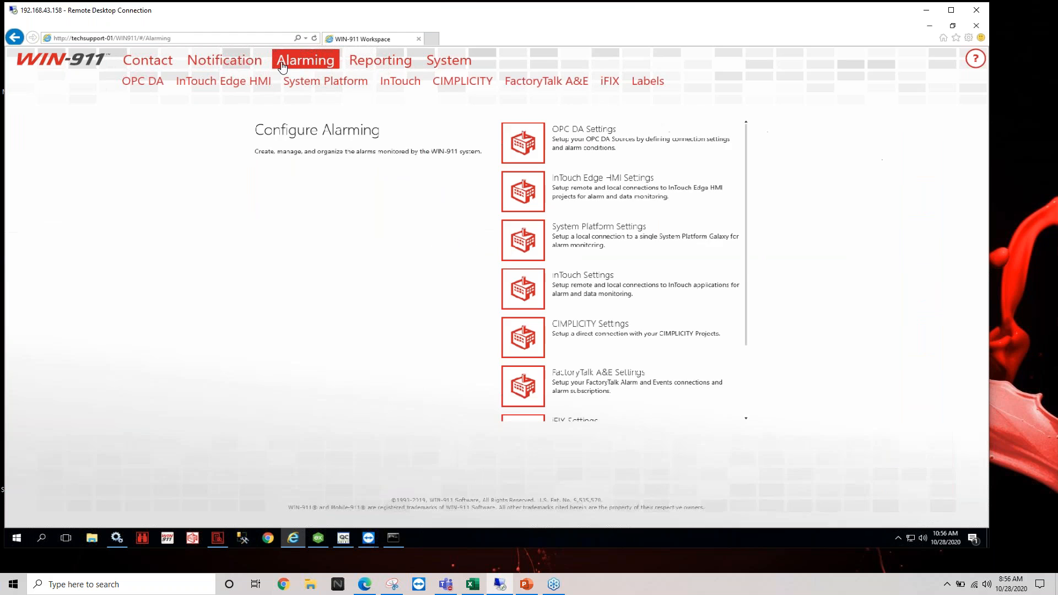
{"action": "mouse_move", "coordinate": [147, 86]}
{"action": "left_click", "coordinate": [148, 86]}
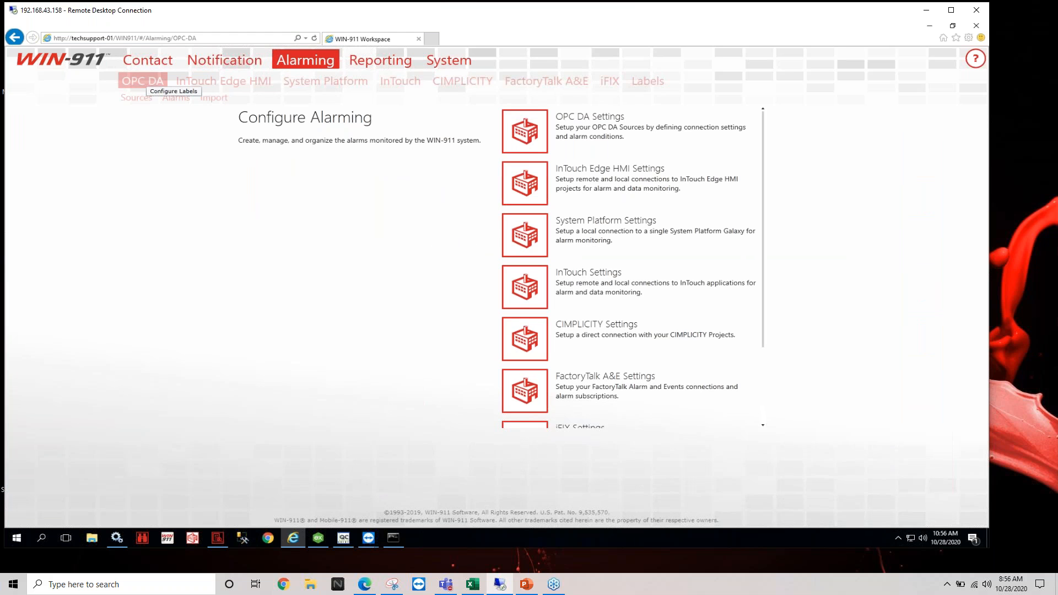
{"action": "left_click", "coordinate": [136, 104]}
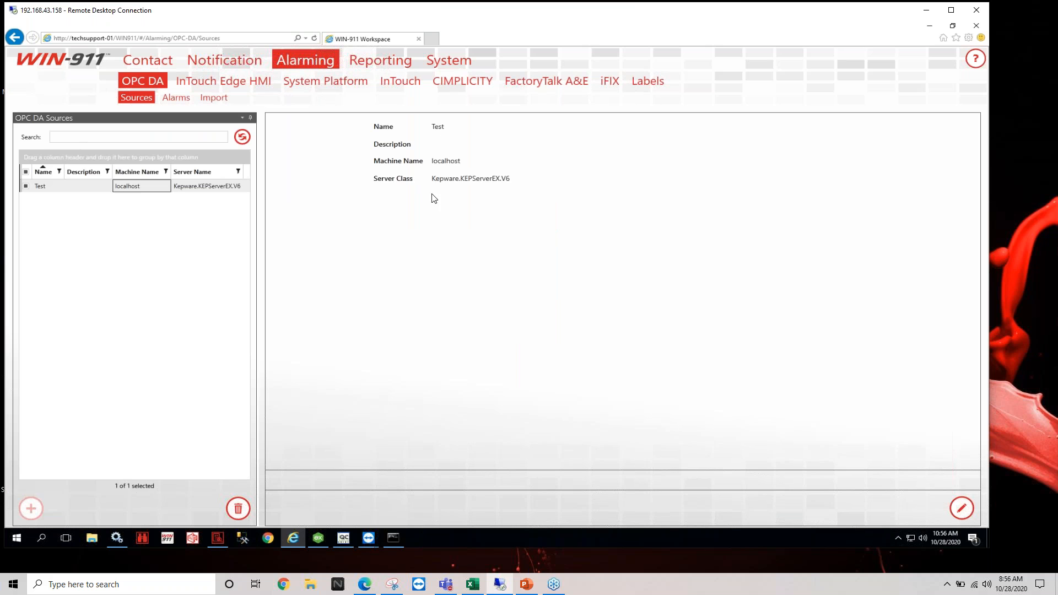
Edit the Test source, browse the available server classes marking Kepware.KEPServerEX.V6, and discard the pending changes.
{"action": "left_click", "coordinate": [958, 506]}
{"action": "double_click", "coordinate": [495, 162]}
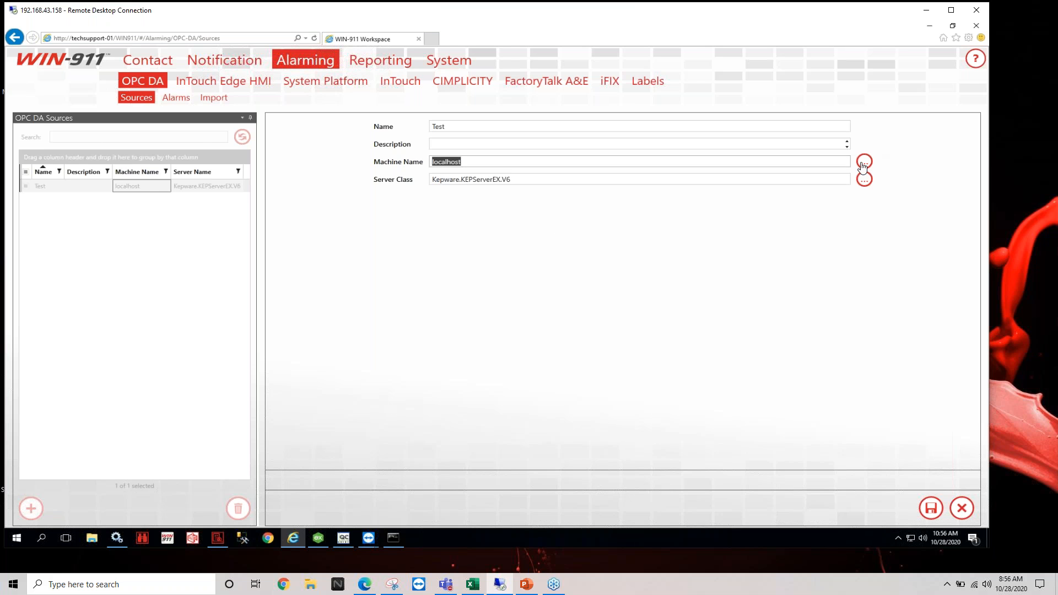
{"action": "left_click", "coordinate": [574, 177]}
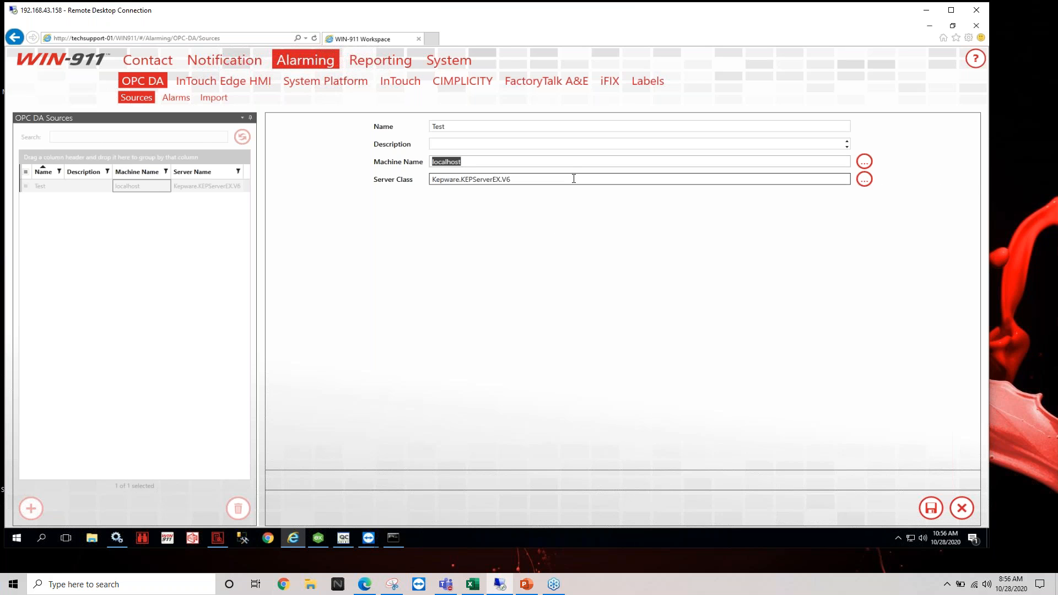
{"action": "left_click", "coordinate": [864, 179]}
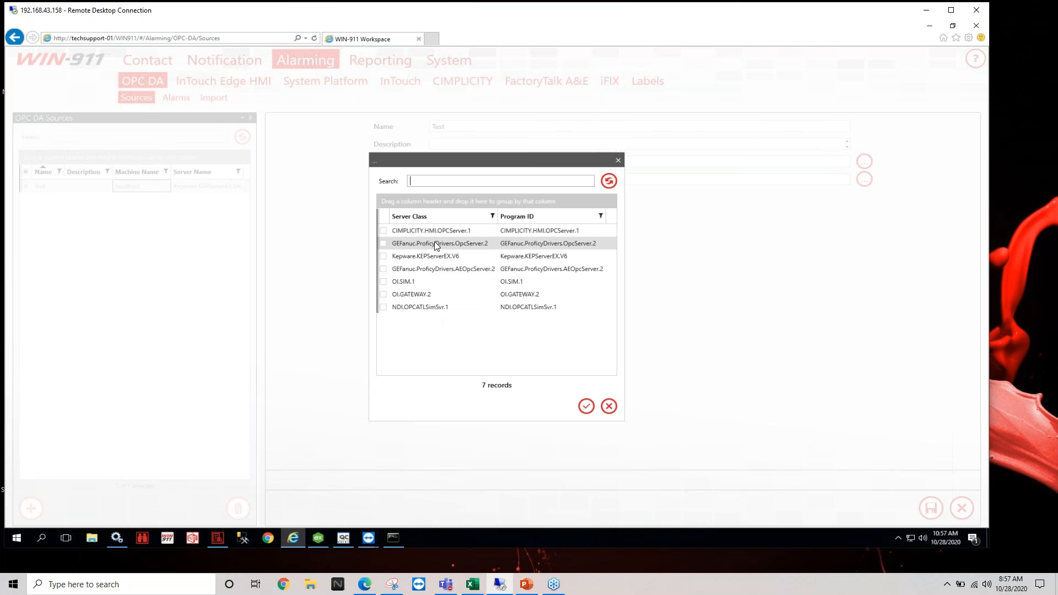
{"action": "left_click", "coordinate": [384, 256]}
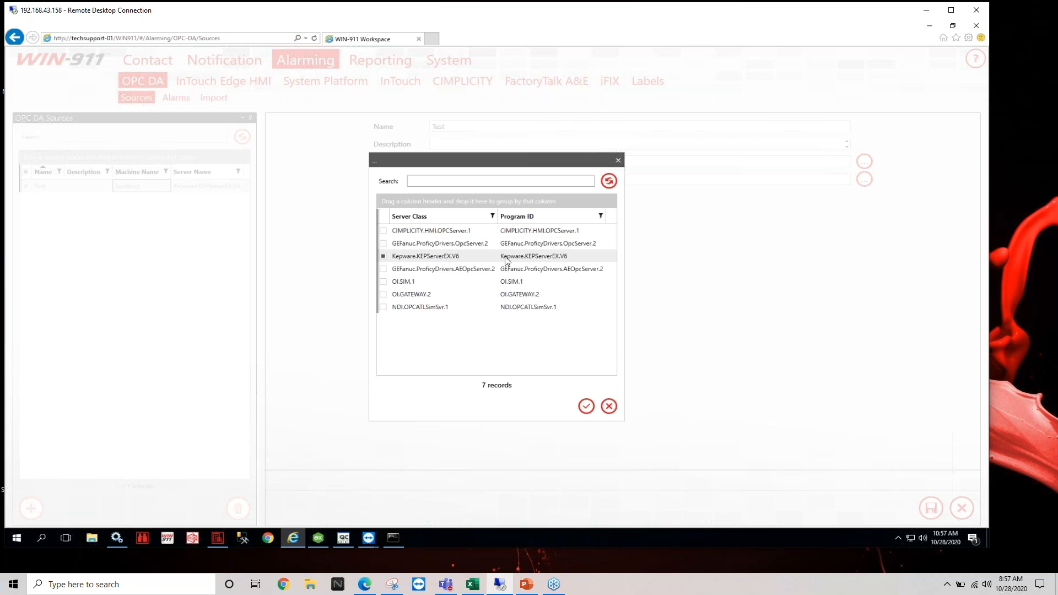
{"action": "left_click", "coordinate": [618, 160]}
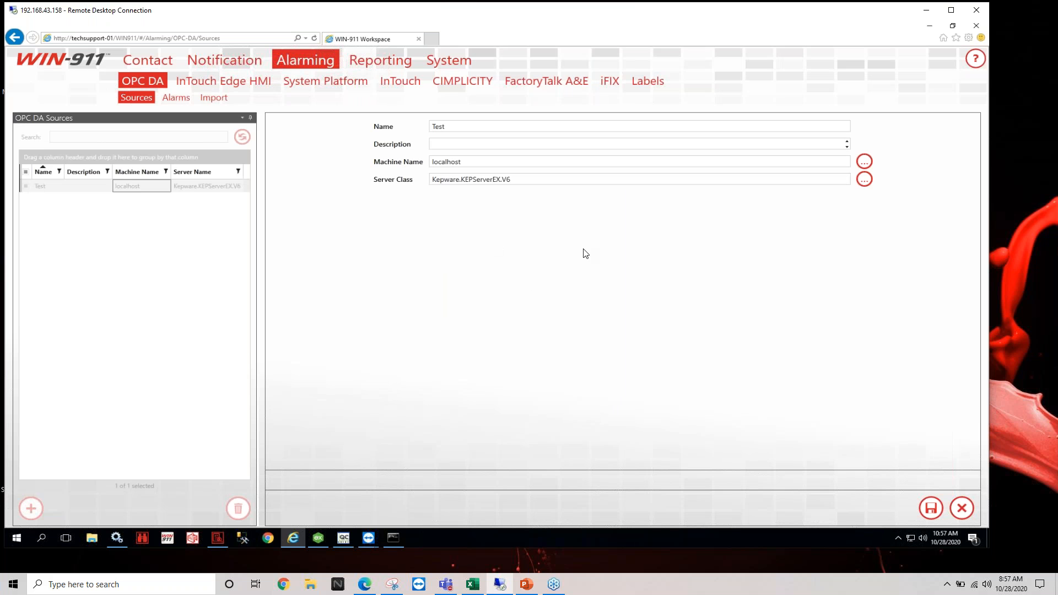
{"action": "left_click", "coordinate": [962, 507]}
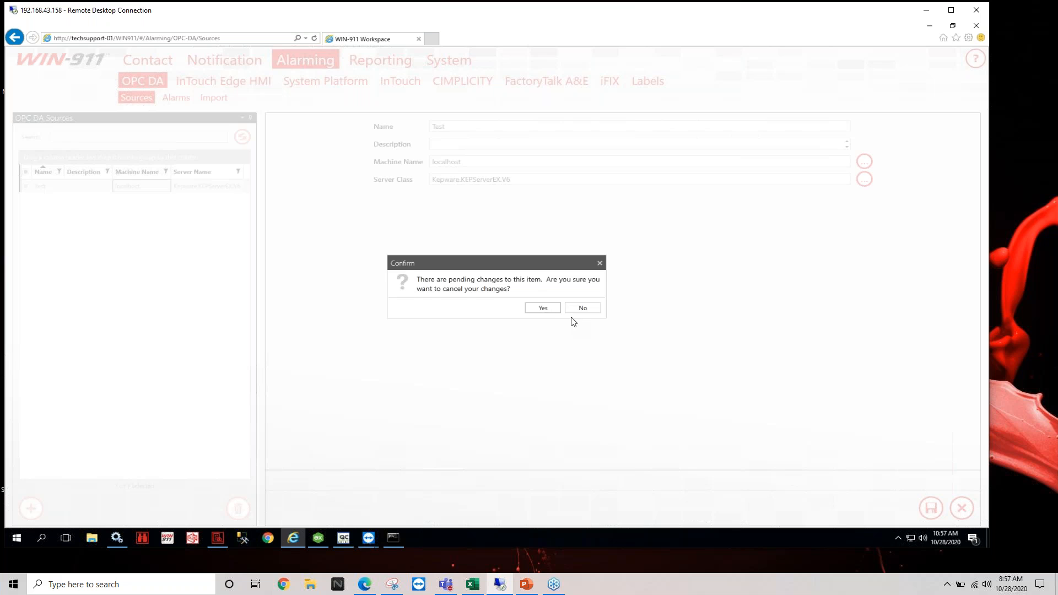
{"action": "left_click", "coordinate": [550, 312]}
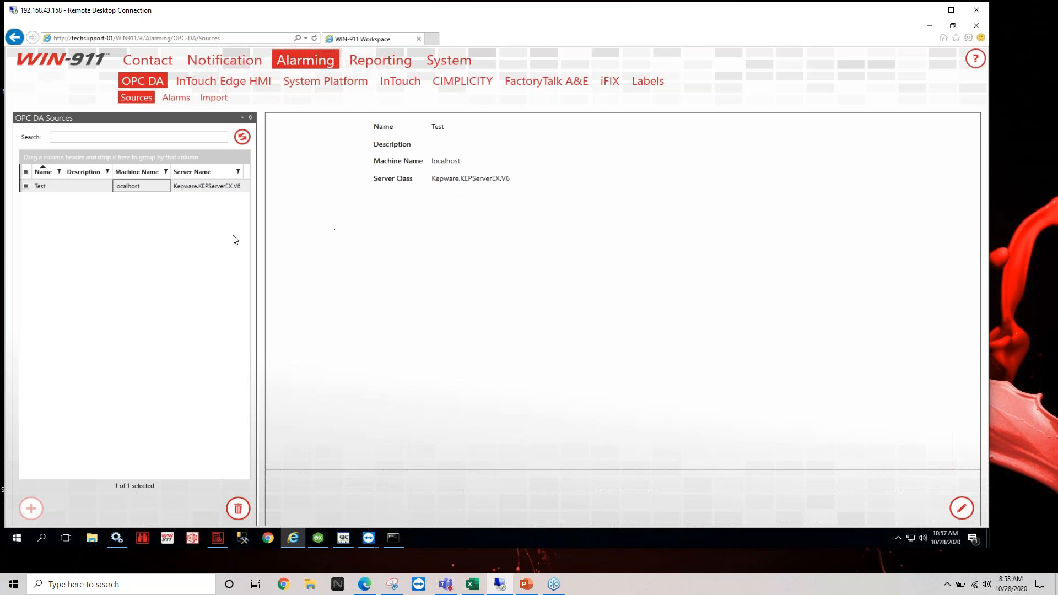
Open the OPC DA import for the Test source and select the items _System._Time_PM, _System._Date_Month and _System._TotalTagCount.
{"action": "left_click", "coordinate": [214, 99]}
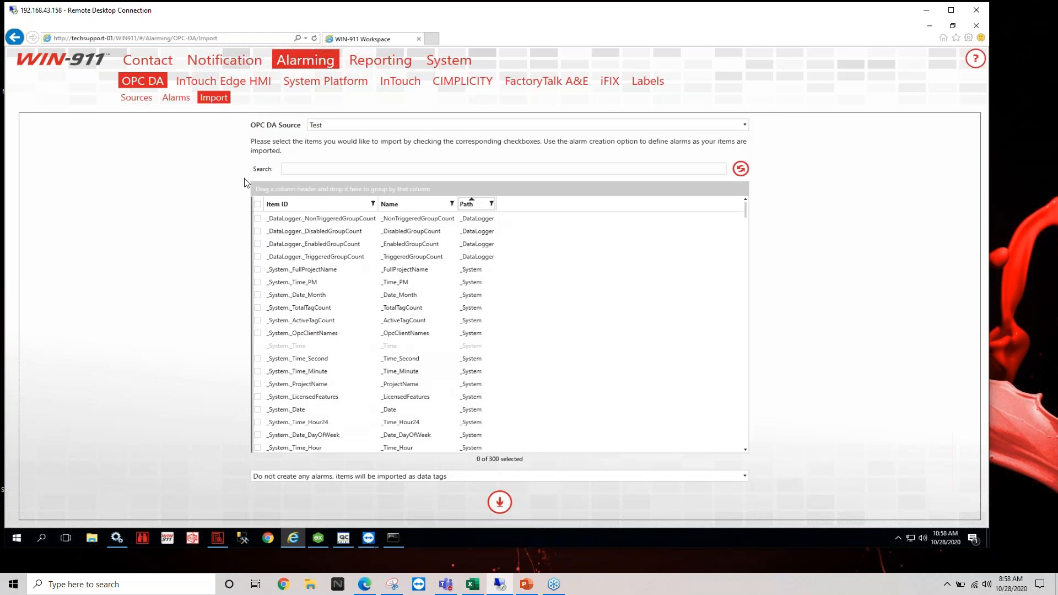
{"action": "left_click", "coordinate": [257, 282]}
{"action": "left_click", "coordinate": [256, 359]}
{"action": "left_click", "coordinate": [257, 435]}
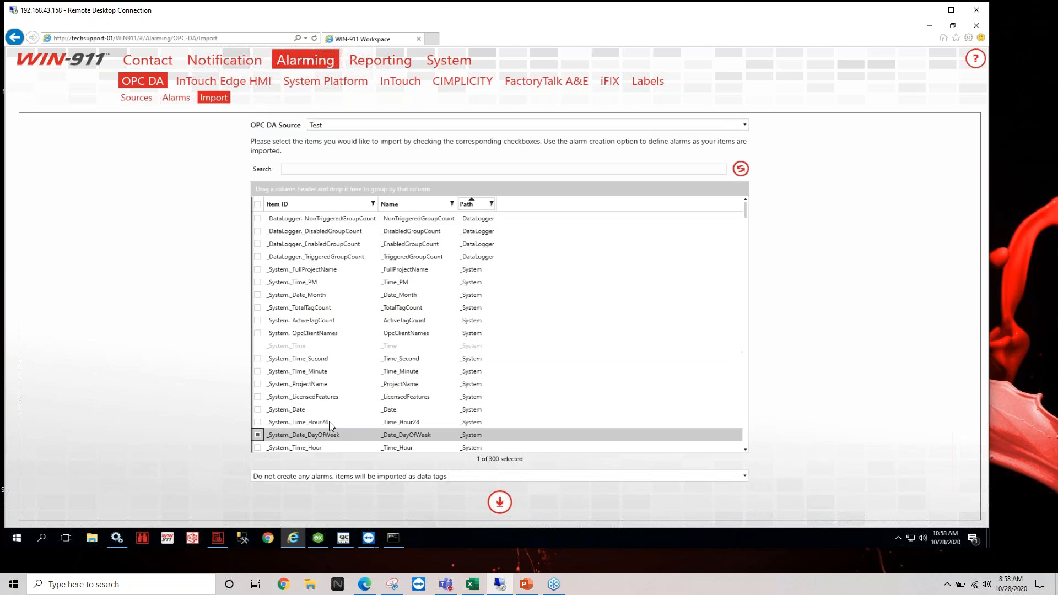
{"action": "left_click", "coordinate": [257, 307]}
{"action": "left_click", "coordinate": [257, 283]}
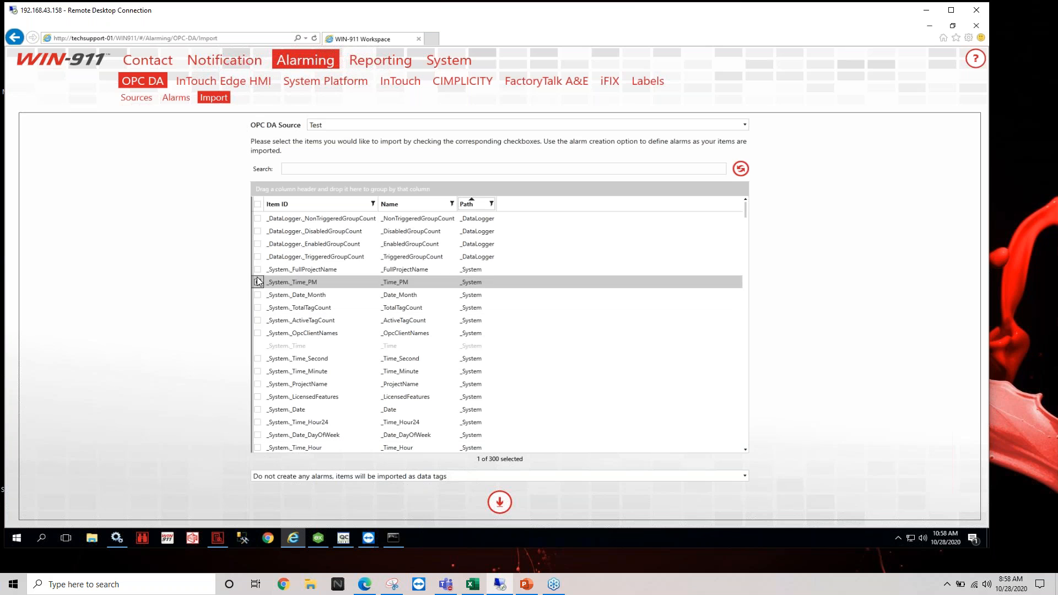
{"action": "left_click", "coordinate": [257, 296]}
{"action": "left_click", "coordinate": [257, 307]}
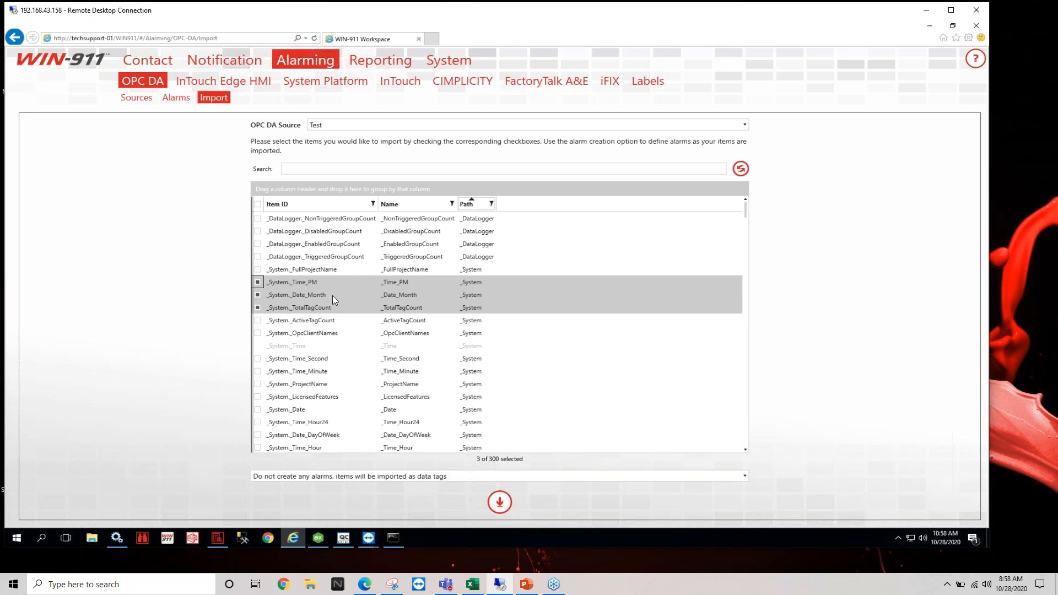
{"action": "scroll", "coordinate": [351, 338], "scroll_direction": "down", "scroll_amount": 1}
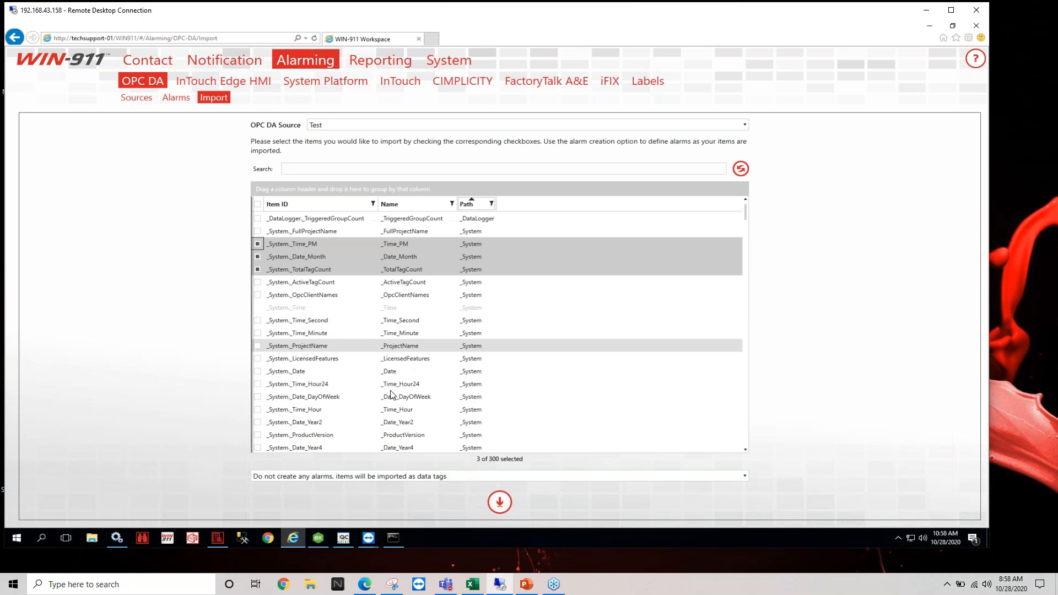
{"action": "scroll", "coordinate": [392, 373], "scroll_direction": "down", "scroll_amount": 1}
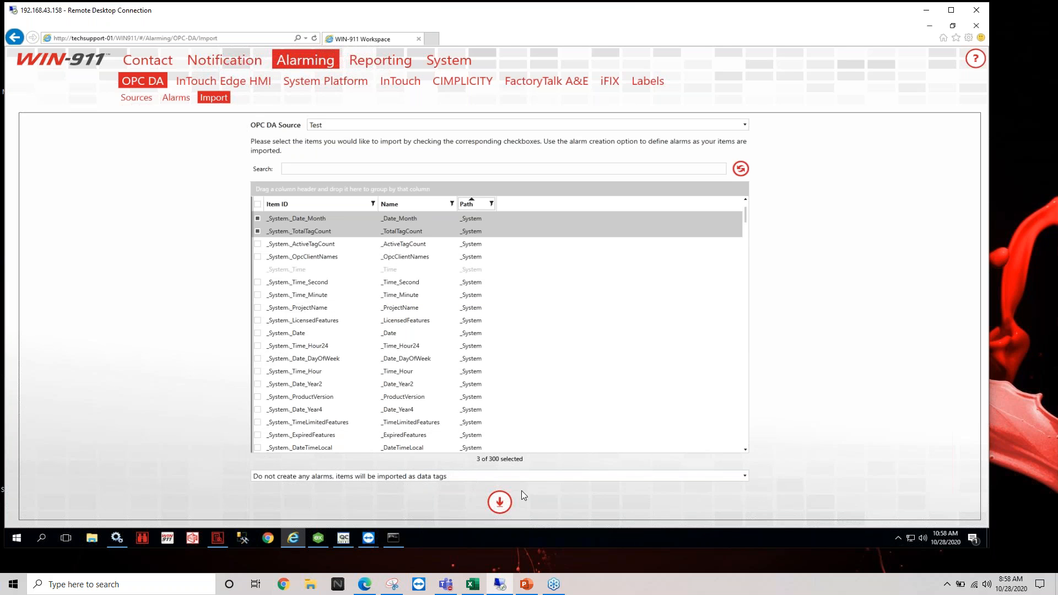
Review the alarm creation options, keep the one that creates no alarms, and import the selected items as data tags.
{"action": "left_click", "coordinate": [744, 477]}
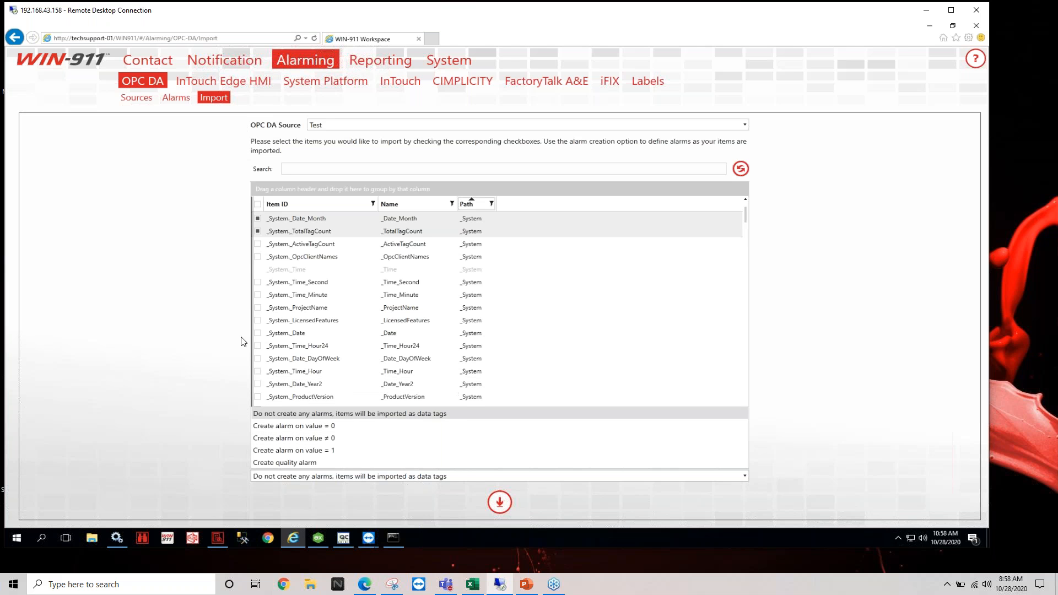
{"action": "left_click", "coordinate": [220, 346]}
{"action": "scroll", "coordinate": [327, 297], "scroll_direction": "up", "scroll_amount": 2}
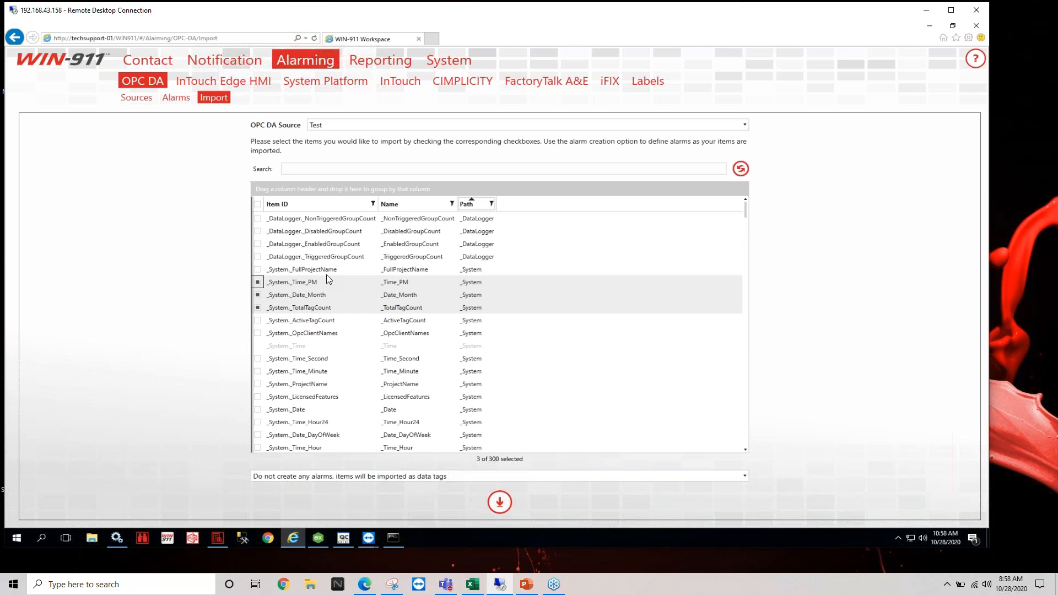
{"action": "scroll", "coordinate": [326, 275], "scroll_direction": "down", "scroll_amount": 1}
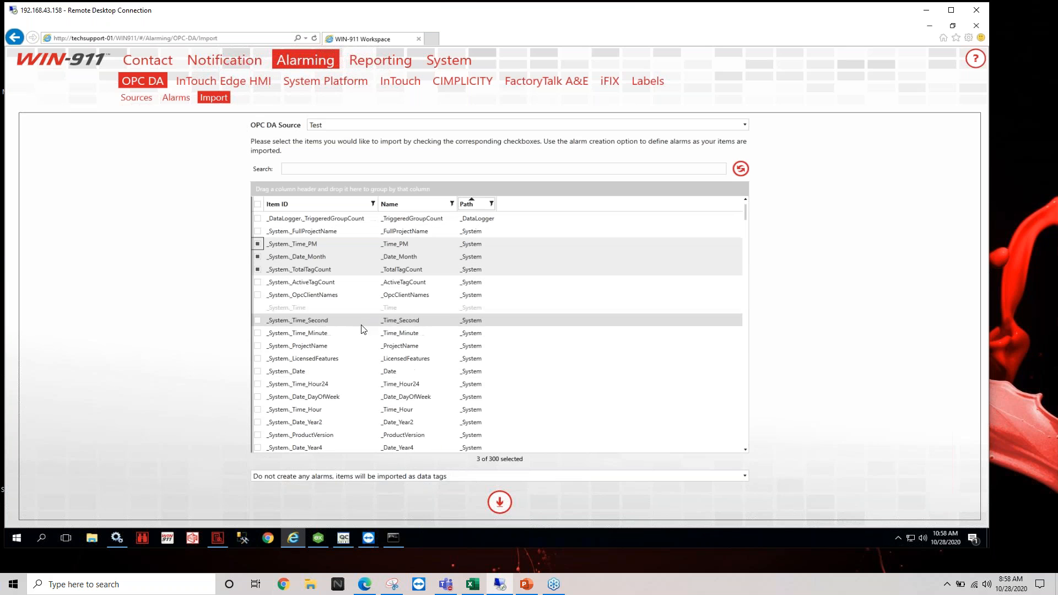
{"action": "left_click", "coordinate": [742, 476]}
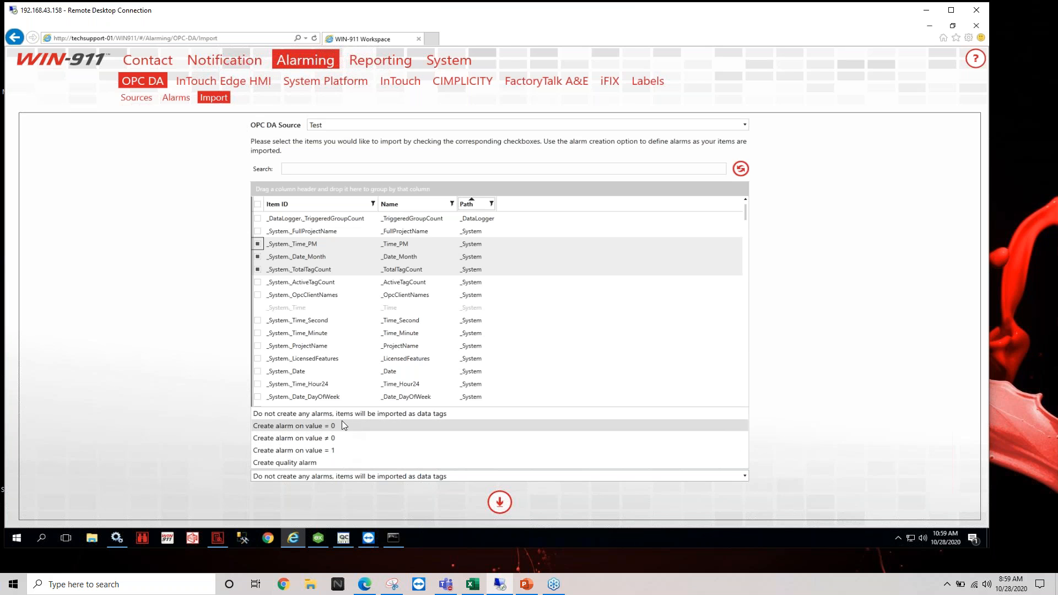
{"action": "left_click", "coordinate": [230, 449]}
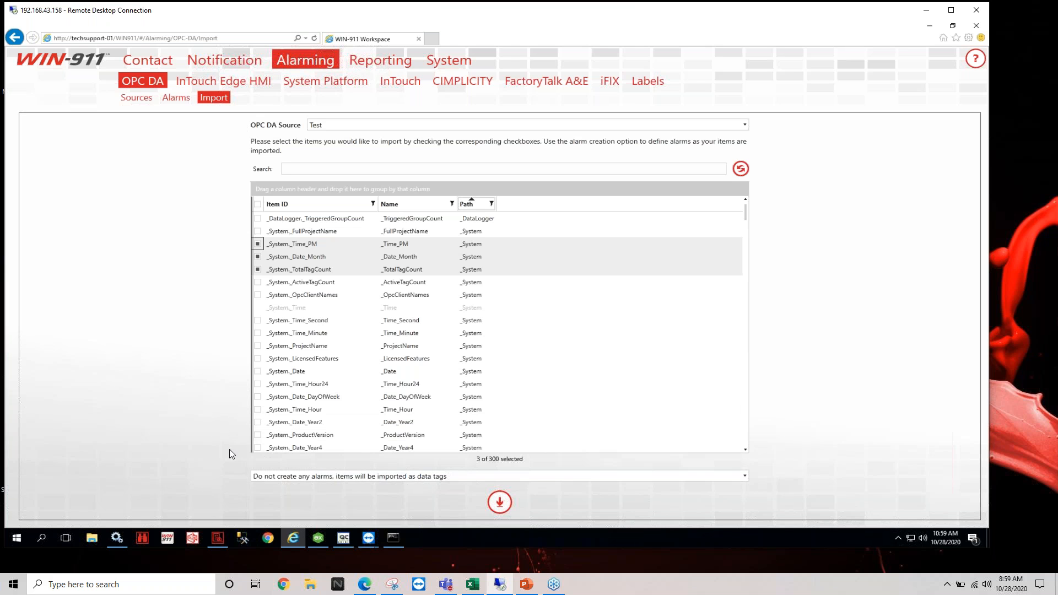
{"action": "left_click", "coordinate": [504, 507]}
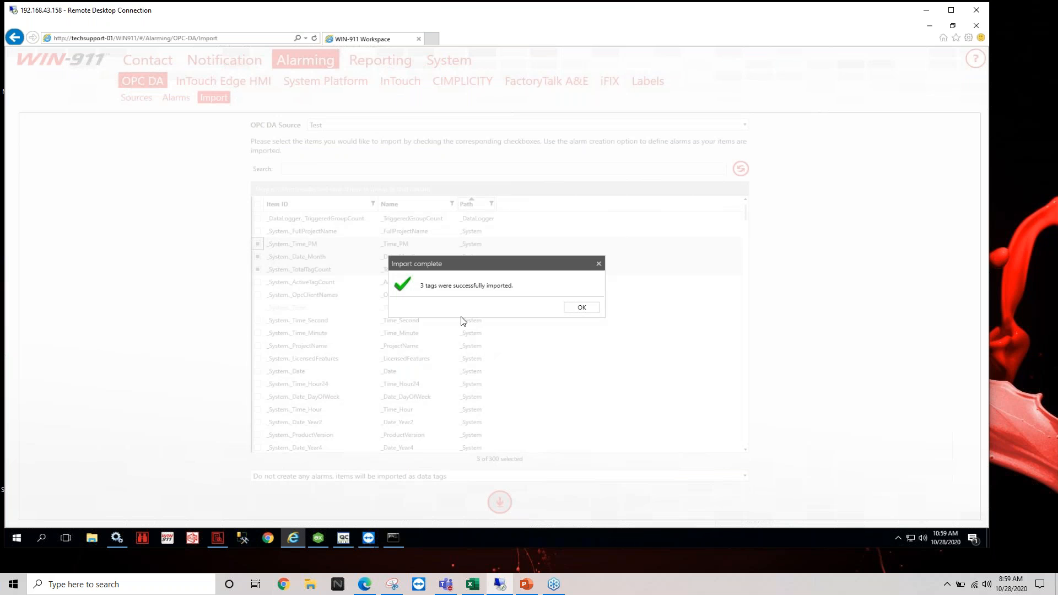
{"action": "left_click", "coordinate": [578, 307]}
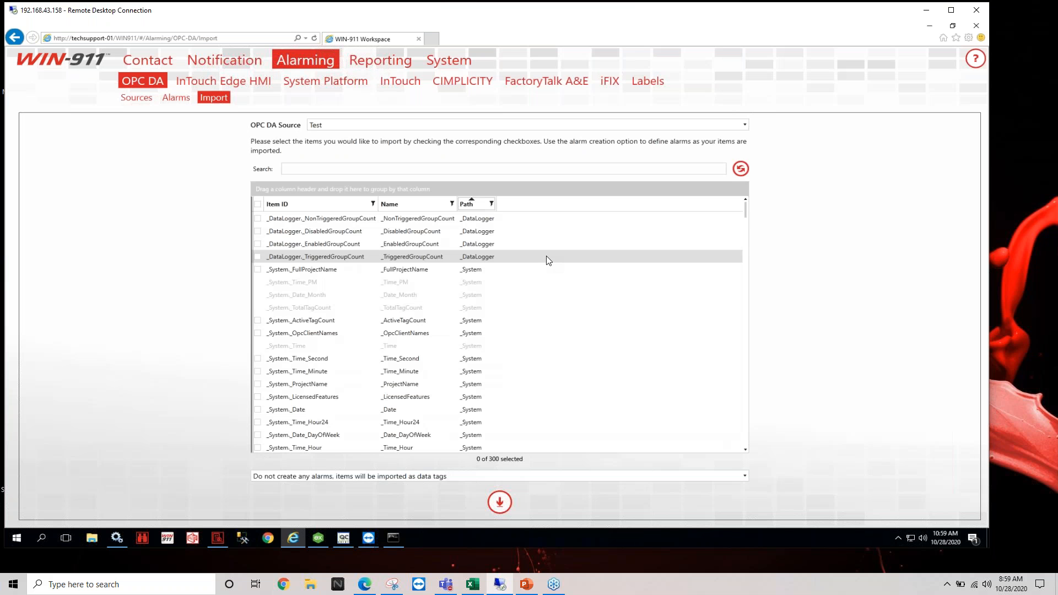
Open the OPC DA alarm items and look through the entries _System._Time, Channel1.Device1.Tag2 and Channel1.Device1.Tag1.
{"action": "left_click", "coordinate": [175, 98]}
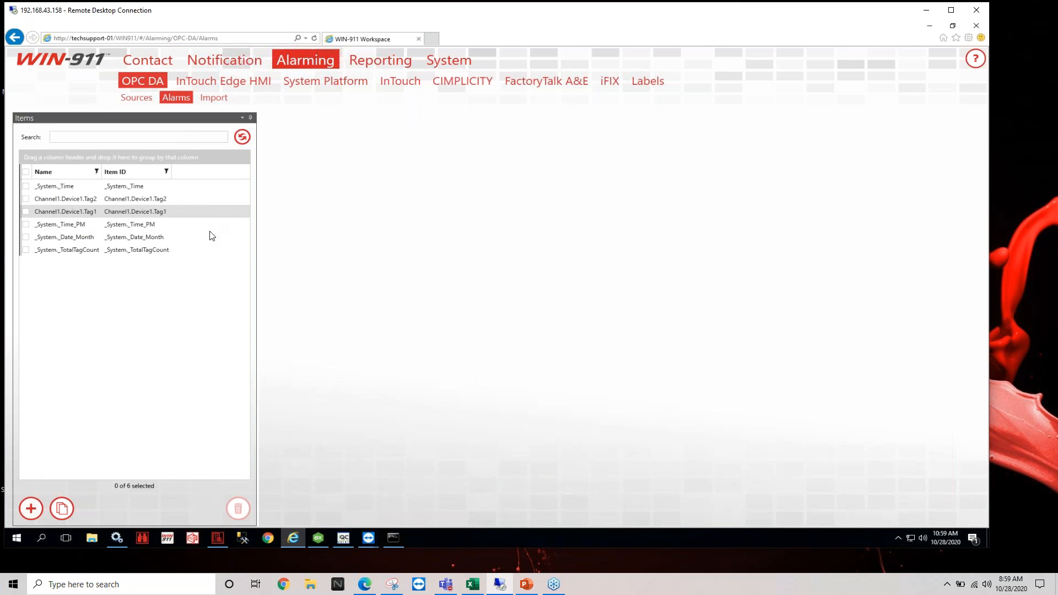
{"action": "left_click", "coordinate": [135, 186]}
{"action": "left_click", "coordinate": [133, 199]}
{"action": "left_click", "coordinate": [133, 212]}
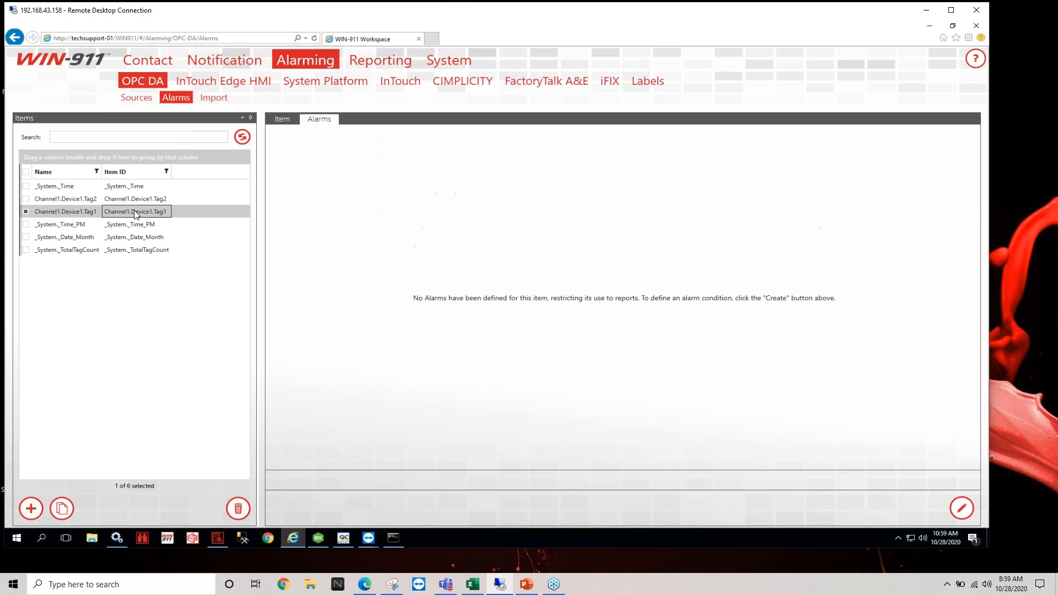
Delete the imported items _System._Time_PM, _System._Date_Month and _System._TotalTagCount from the alarm items.
{"action": "left_click", "coordinate": [133, 225]}
{"action": "left_click", "coordinate": [133, 237]}
{"action": "left_click", "coordinate": [133, 249]}
{"action": "left_click", "coordinate": [26, 236]}
{"action": "left_click", "coordinate": [26, 224]}
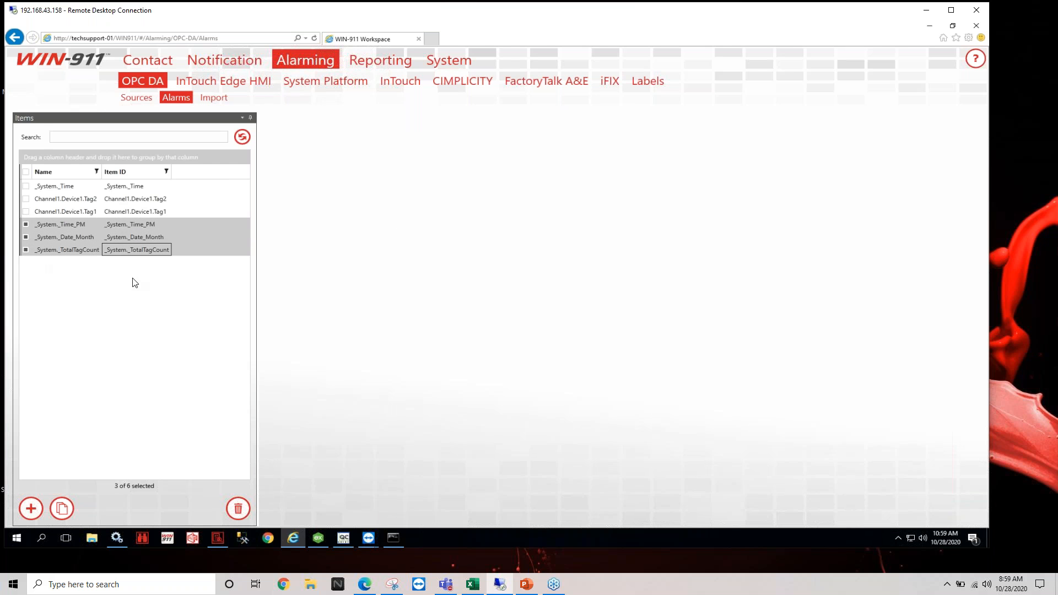
{"action": "left_click", "coordinate": [238, 508]}
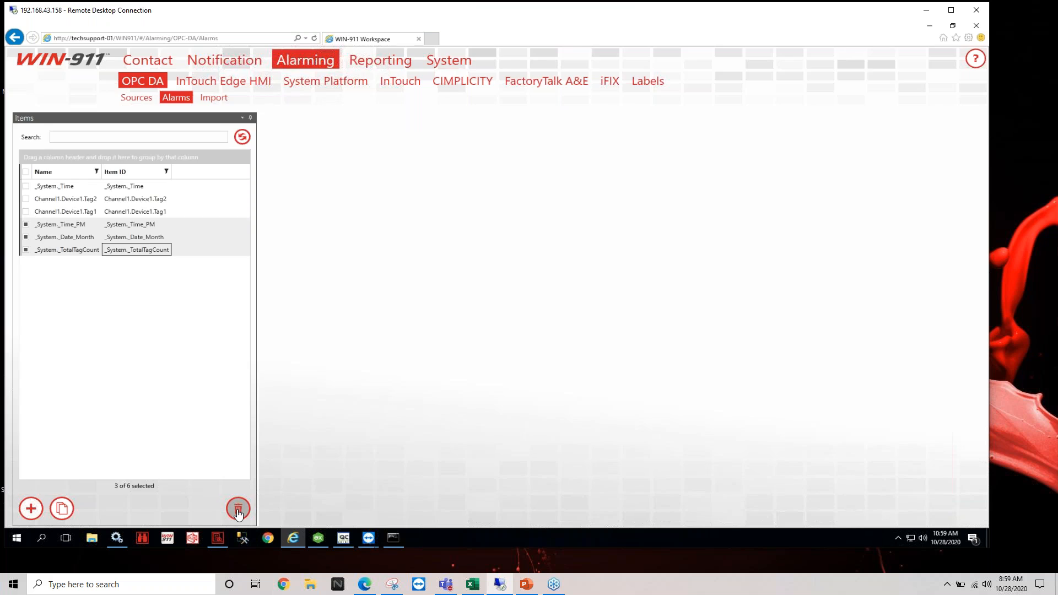
{"action": "left_click", "coordinate": [534, 308]}
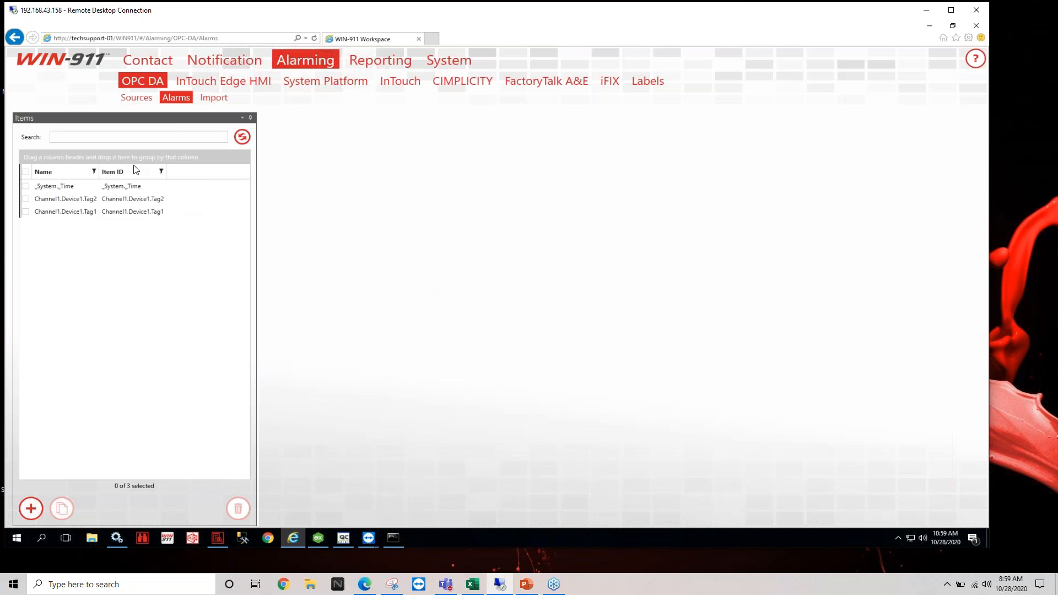
Review the item settings and the alarm definition of Channel1.Device1.Tag2.
{"action": "left_click", "coordinate": [127, 200]}
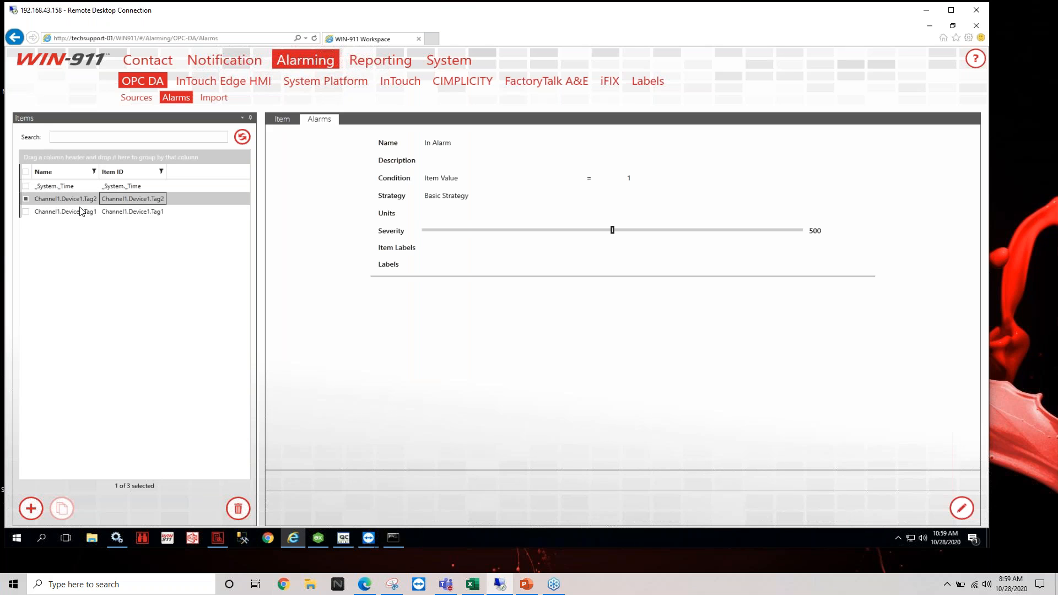
{"action": "left_click", "coordinate": [283, 121]}
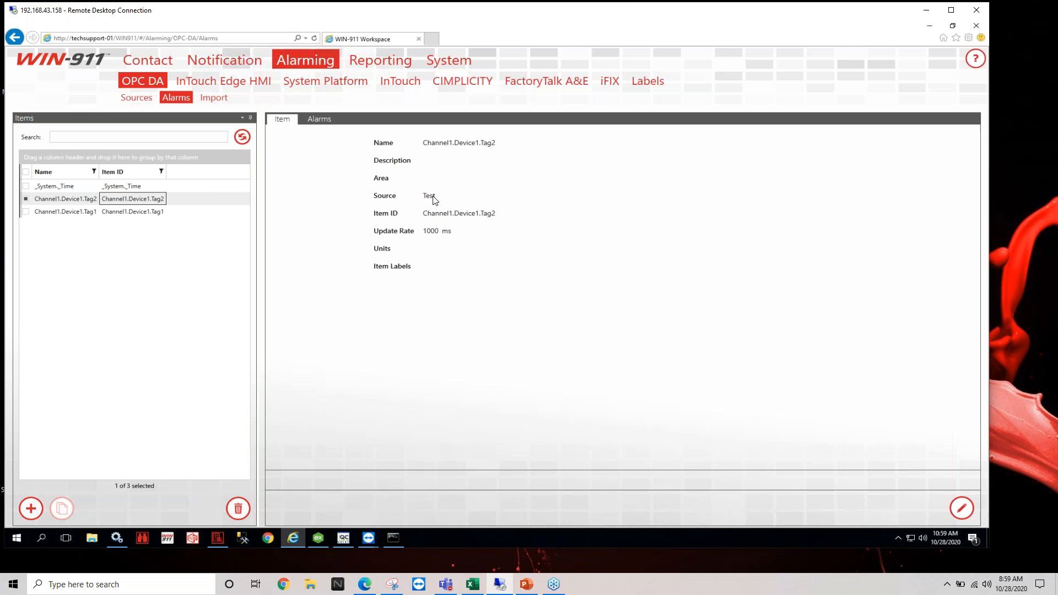
{"action": "left_click", "coordinate": [136, 98]}
{"action": "left_click", "coordinate": [322, 120]}
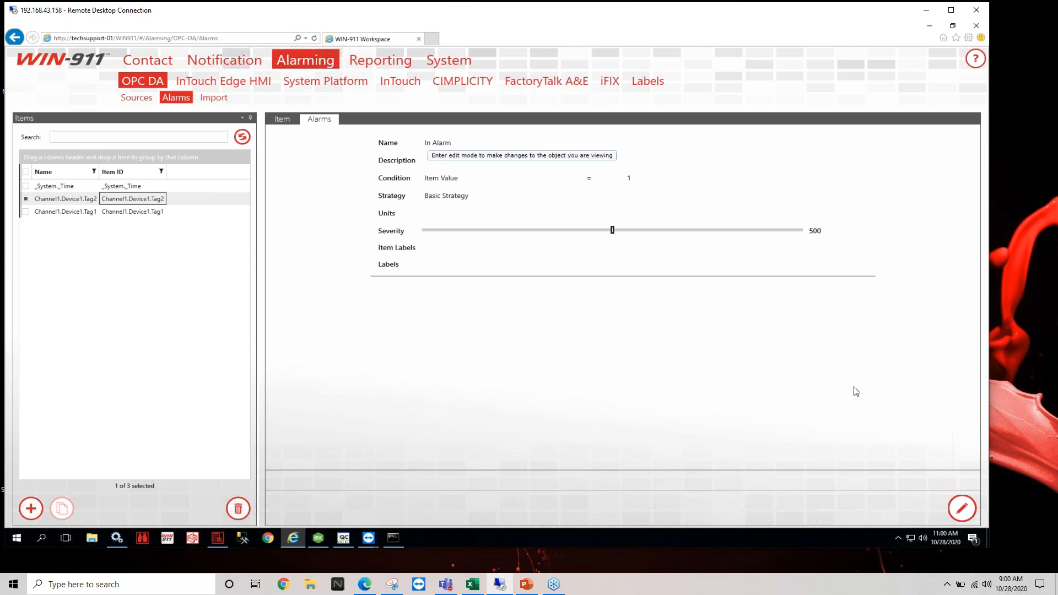
Open the In Alarm definition of Channel1.Device1.Tag2 for editing and examine its name, description and condition type options.
{"action": "left_click", "coordinate": [962, 507]}
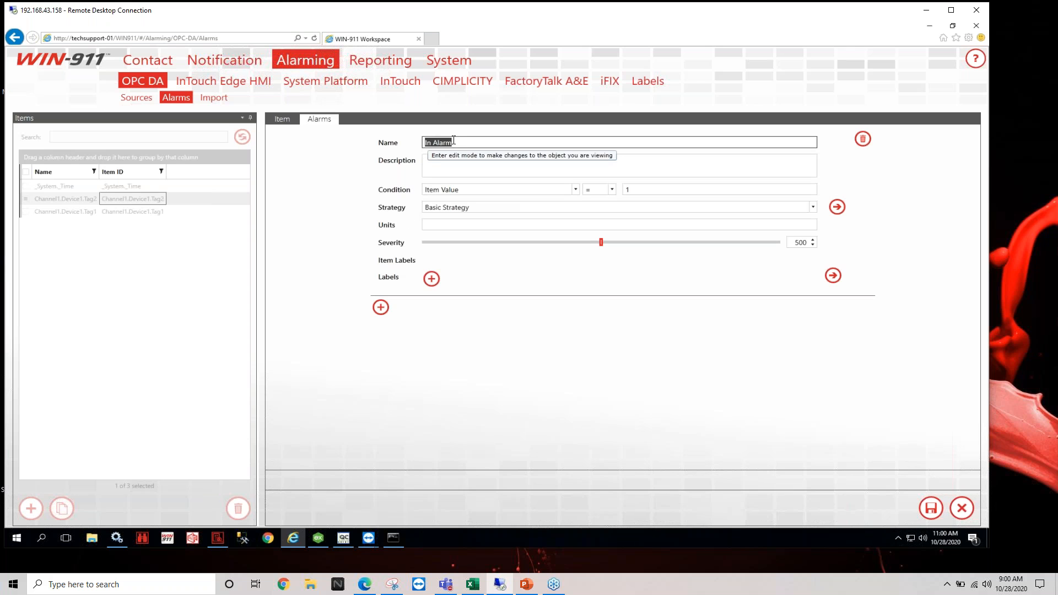
{"action": "left_click_drag", "start_coordinate": [462, 141], "coordinate": [402, 149]}
{"action": "left_click", "coordinate": [494, 142]}
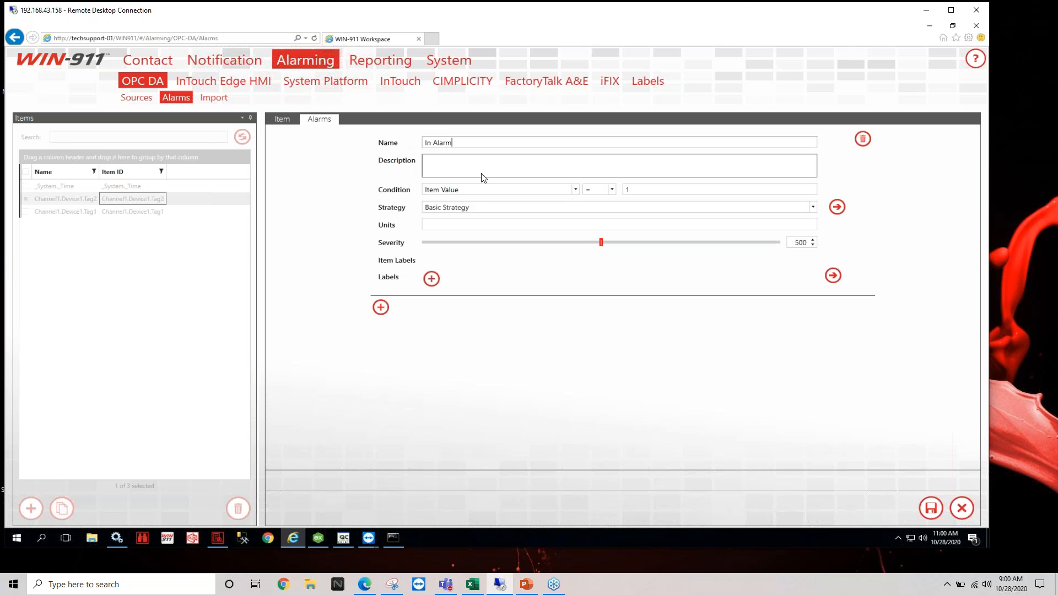
{"action": "left_click_drag", "start_coordinate": [456, 146], "coordinate": [405, 155]}
{"action": "left_click", "coordinate": [575, 192]}
{"action": "left_click", "coordinate": [575, 191]}
{"action": "left_click", "coordinate": [628, 189]}
{"action": "left_click", "coordinate": [575, 189]}
Try the alarm condition Item Value > 100 and restore it to Item Value = 1.
{"action": "left_click", "coordinate": [611, 189]}
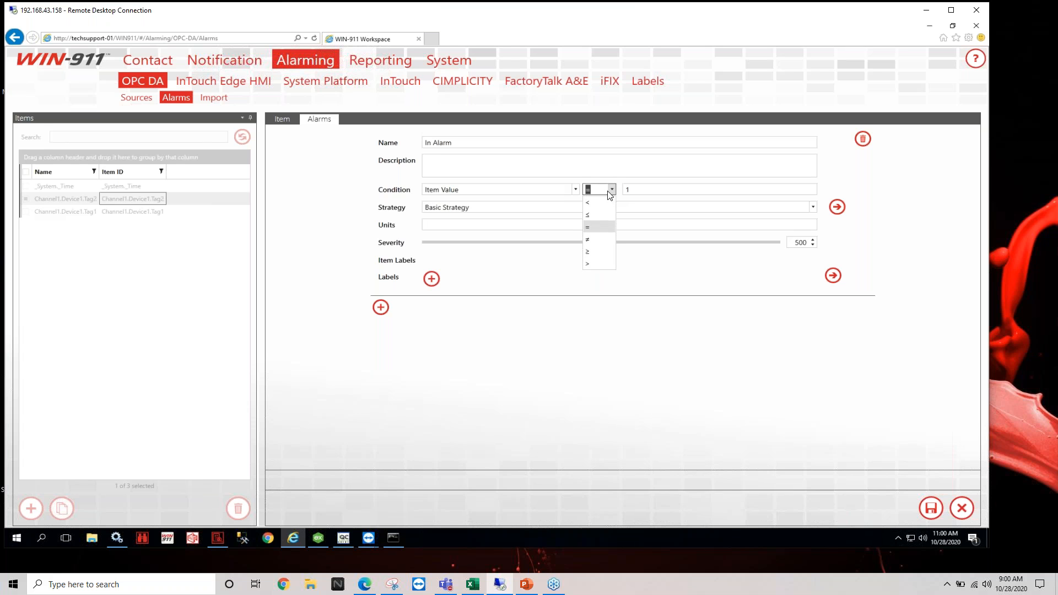
{"action": "left_click", "coordinate": [601, 203]}
{"action": "left_click", "coordinate": [606, 192]}
{"action": "left_click", "coordinate": [597, 264]}
{"action": "left_click", "coordinate": [644, 189]}
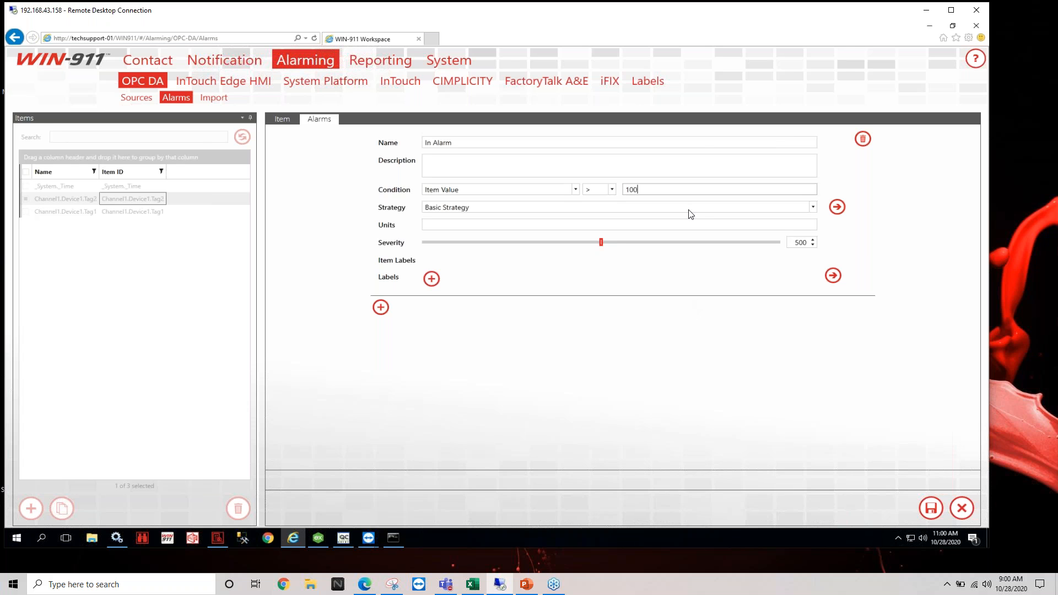
{"action": "left_click", "coordinate": [612, 190]}
{"action": "left_click", "coordinate": [593, 216]}
{"action": "left_click", "coordinate": [657, 188]}
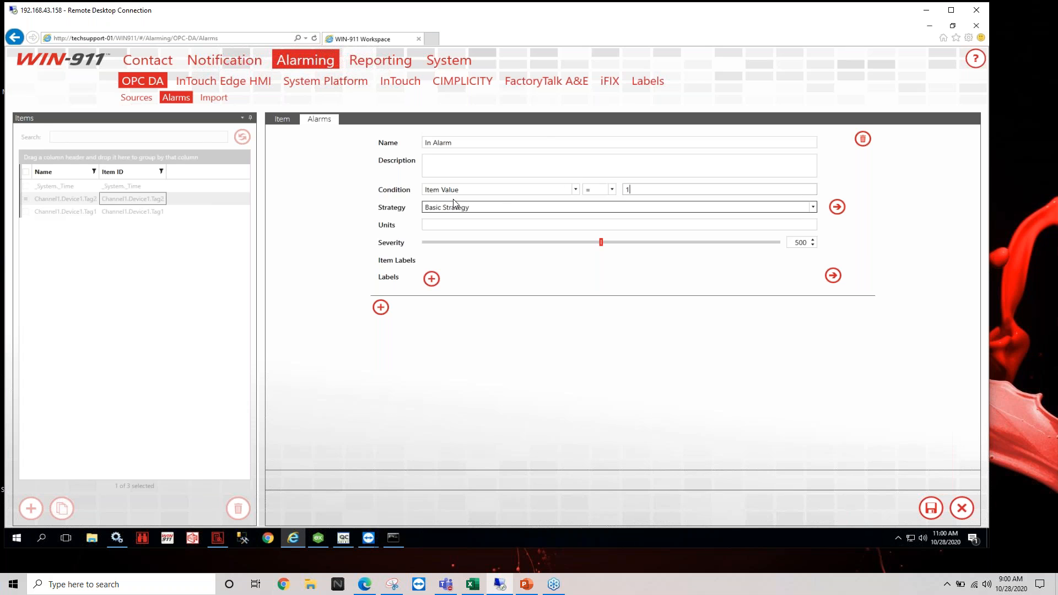
Review the available notification strategies, keep Basic Strategy for the alarm, and save Channel1.Device1.Tag2.
{"action": "left_click", "coordinate": [814, 208]}
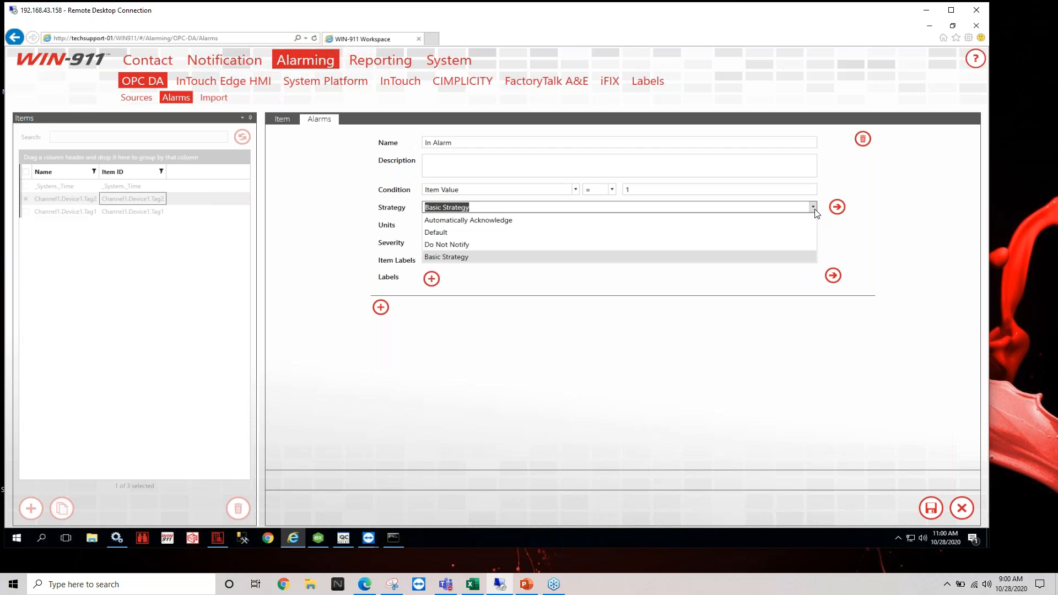
{"action": "left_click", "coordinate": [883, 207]}
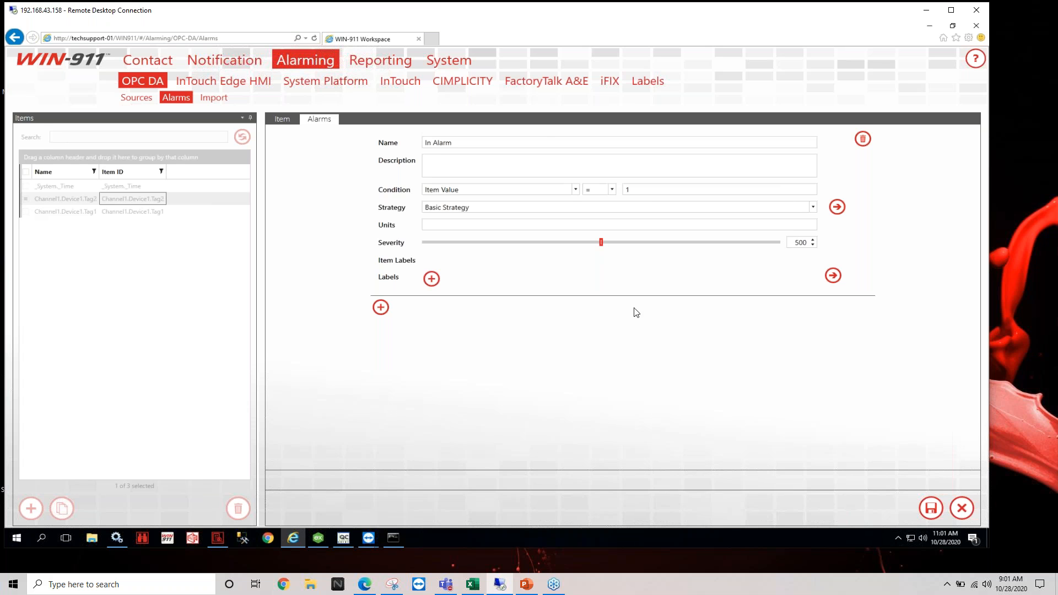
{"action": "left_click", "coordinate": [931, 509]}
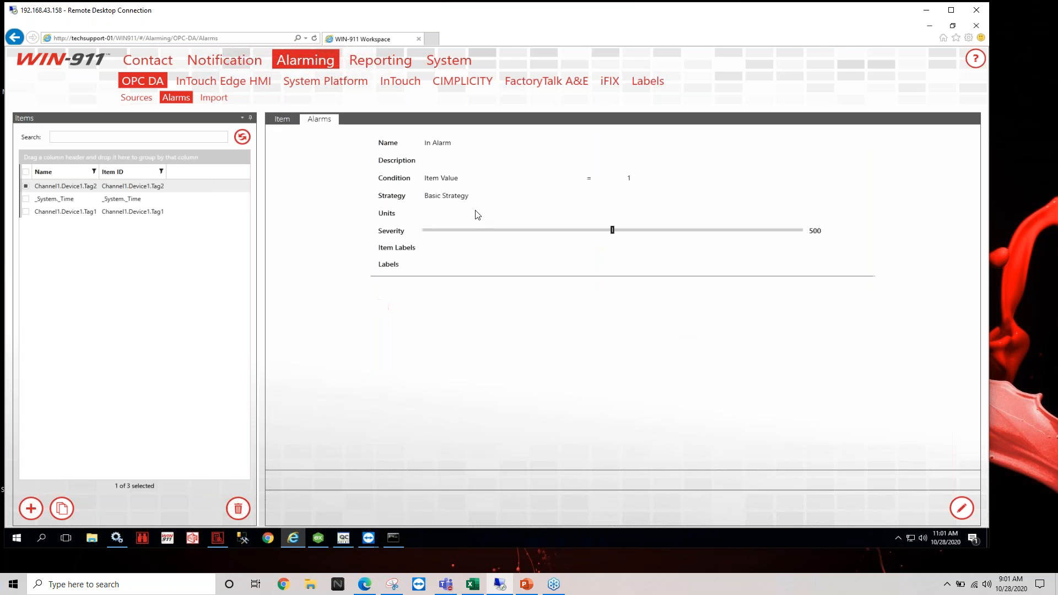
Compare the WIN-911 item settings of Channel1.Device1.Tag2 with its live value under Channel1.Device1 in the Kepware OPC Quick Client.
{"action": "left_click", "coordinate": [281, 119]}
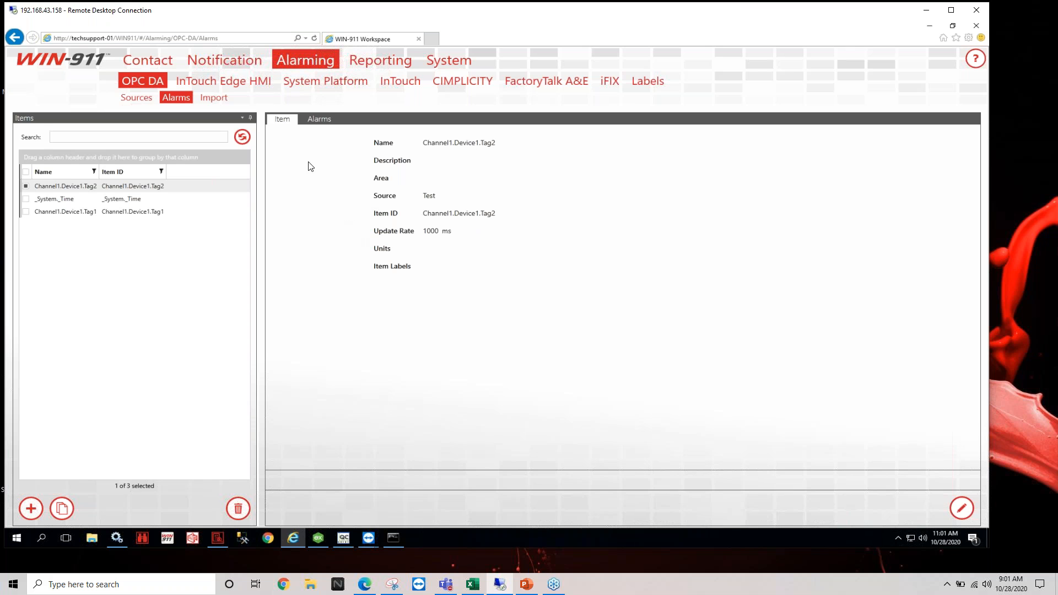
{"action": "mouse_move", "coordinate": [234, 66]}
{"action": "left_click", "coordinate": [317, 538]}
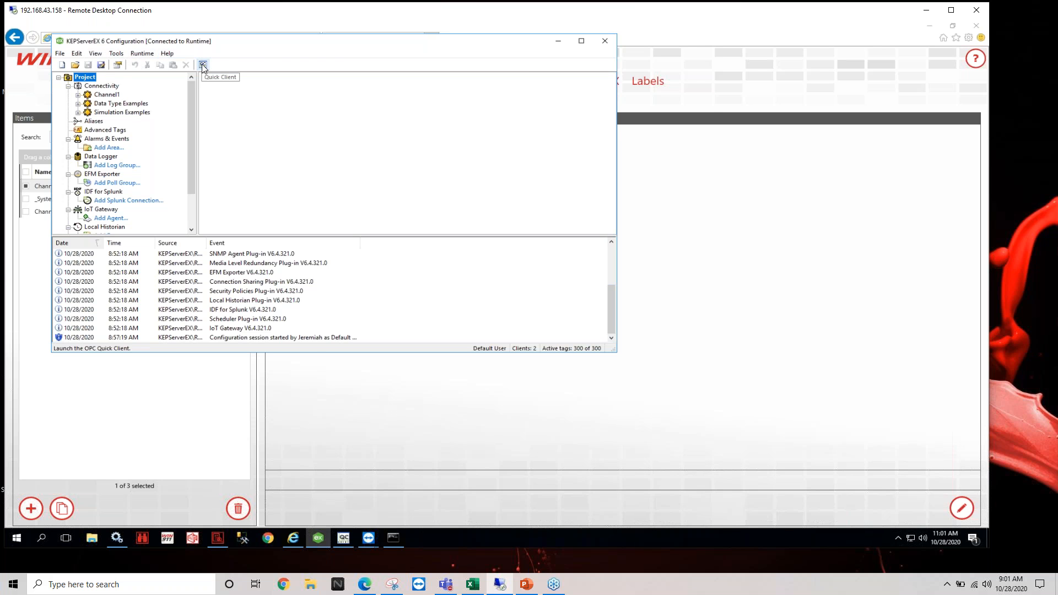
{"action": "left_click", "coordinate": [344, 539]}
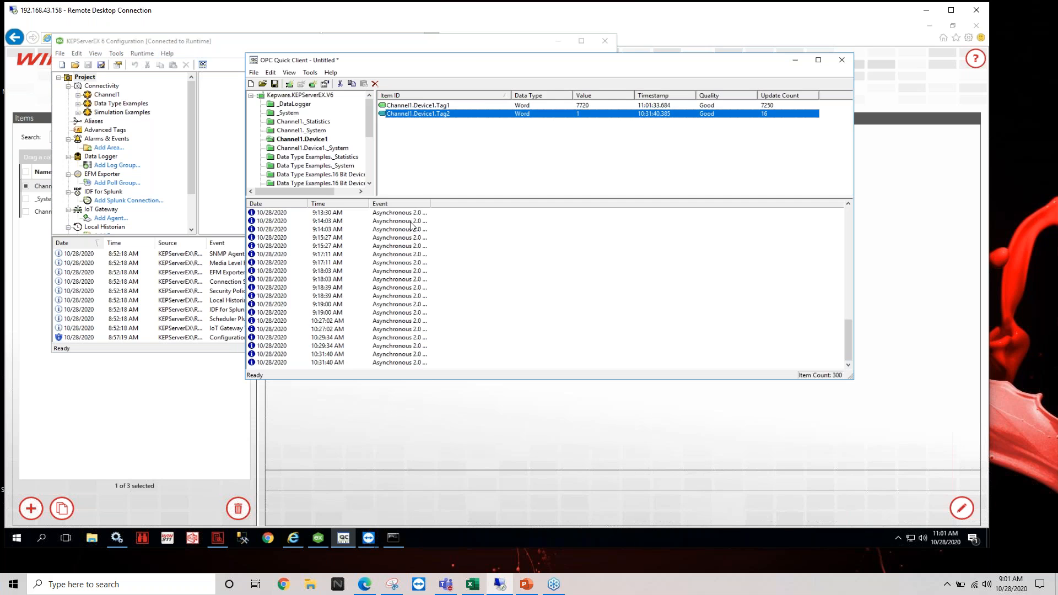
{"action": "left_click", "coordinate": [320, 132]}
{"action": "left_click", "coordinate": [321, 139]}
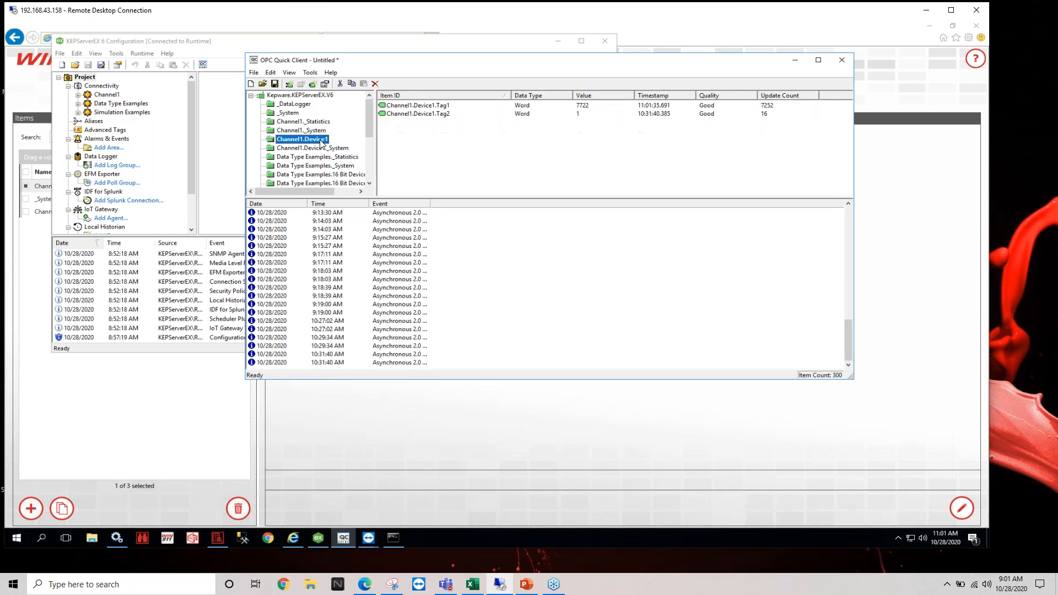
{"action": "left_click", "coordinate": [592, 114]}
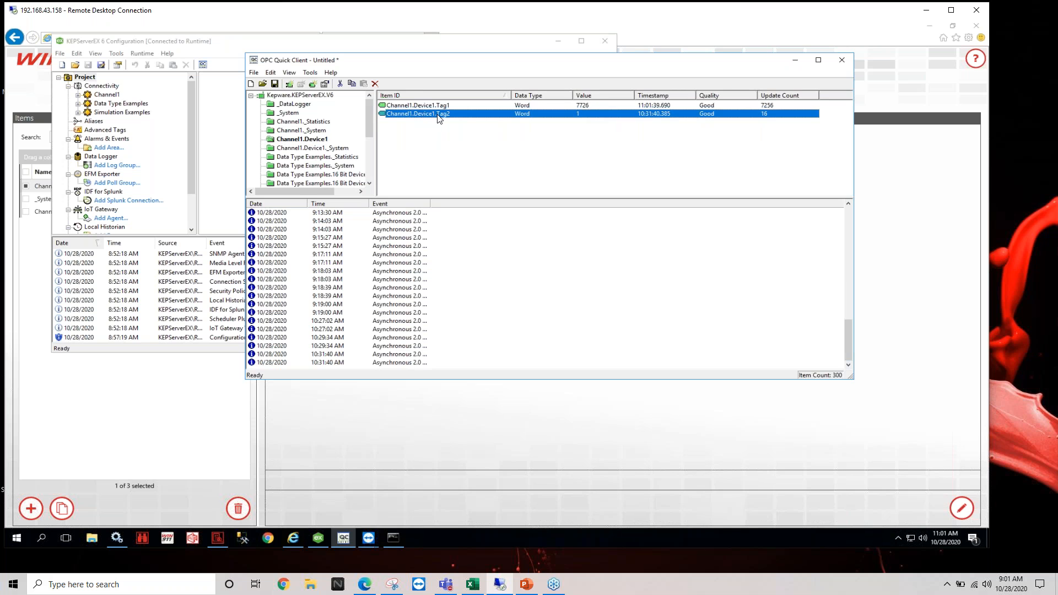
{"action": "left_click", "coordinate": [190, 401]}
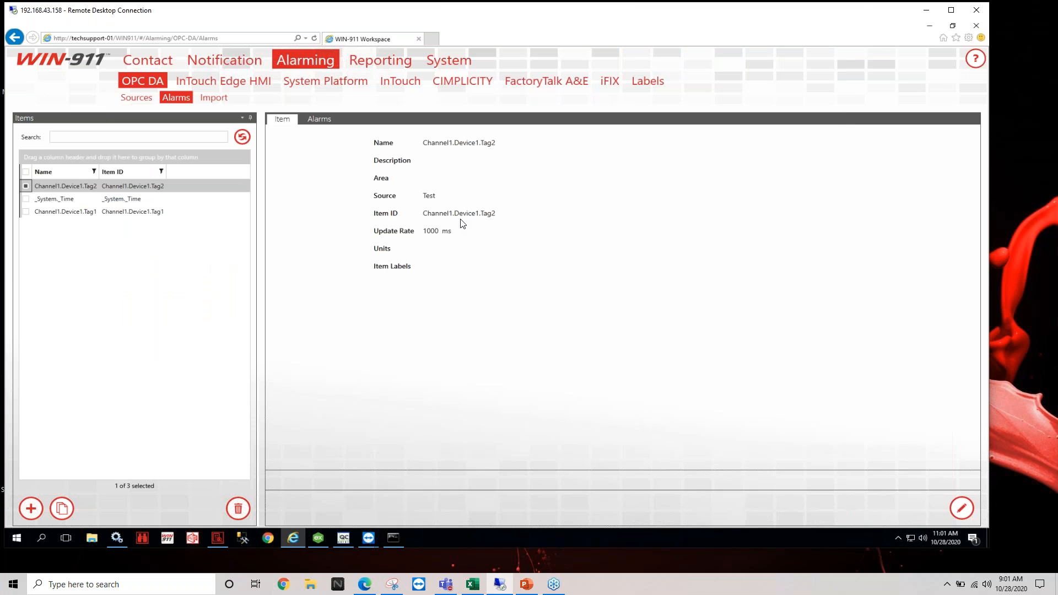
{"action": "left_click", "coordinate": [343, 538]}
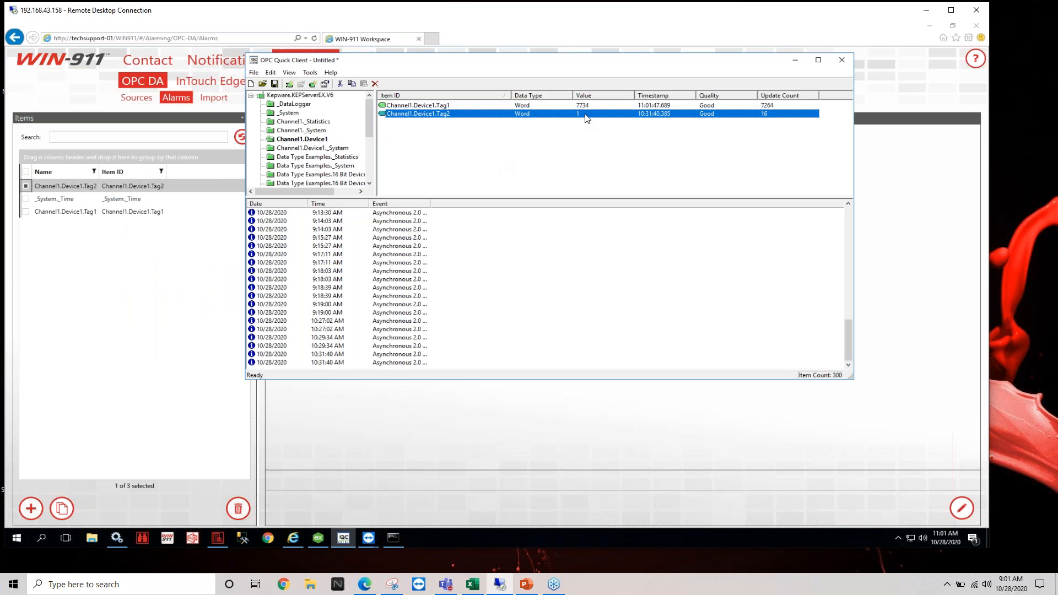
Switch to the WIN-911 Log Viewer, inspect the Channel1.Device1.Tag2 alarm, and close the viewer.
{"action": "left_click", "coordinate": [223, 543]}
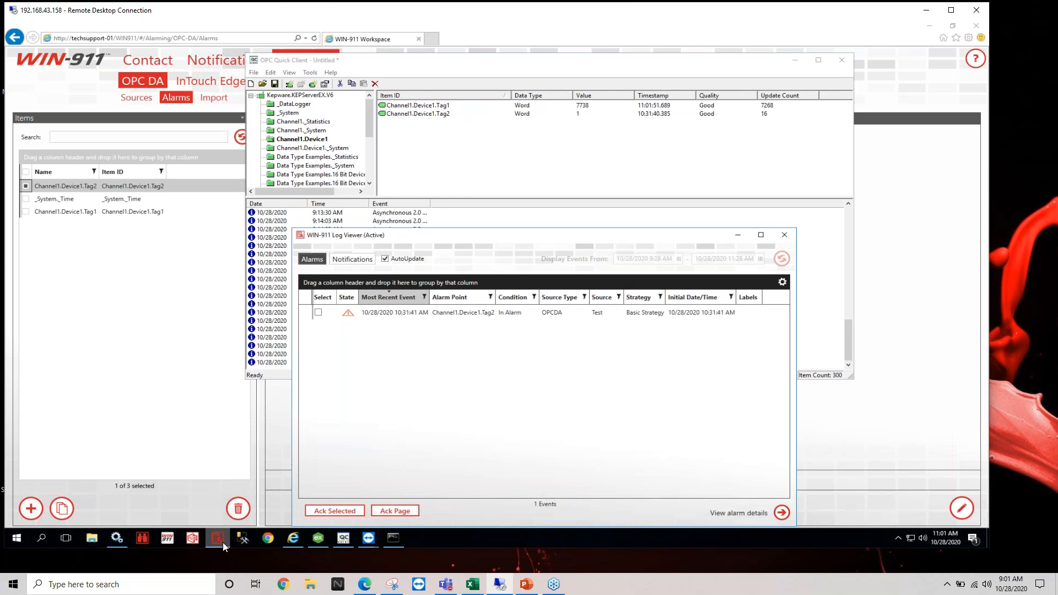
{"action": "left_click", "coordinate": [496, 313]}
{"action": "left_click", "coordinate": [318, 312]}
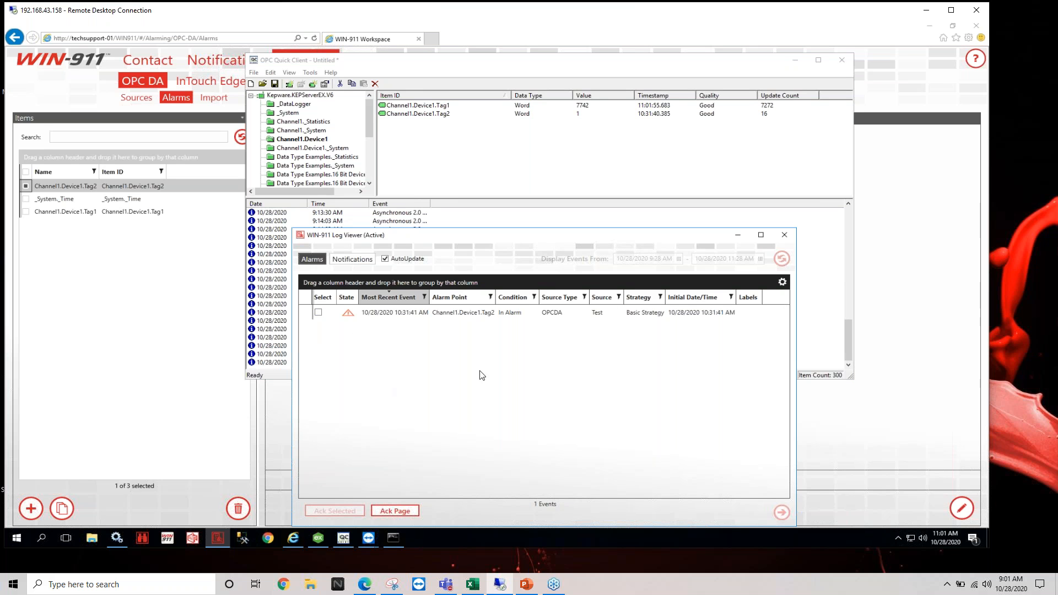
{"action": "left_click_drag", "start_coordinate": [531, 236], "coordinate": [410, 192]}
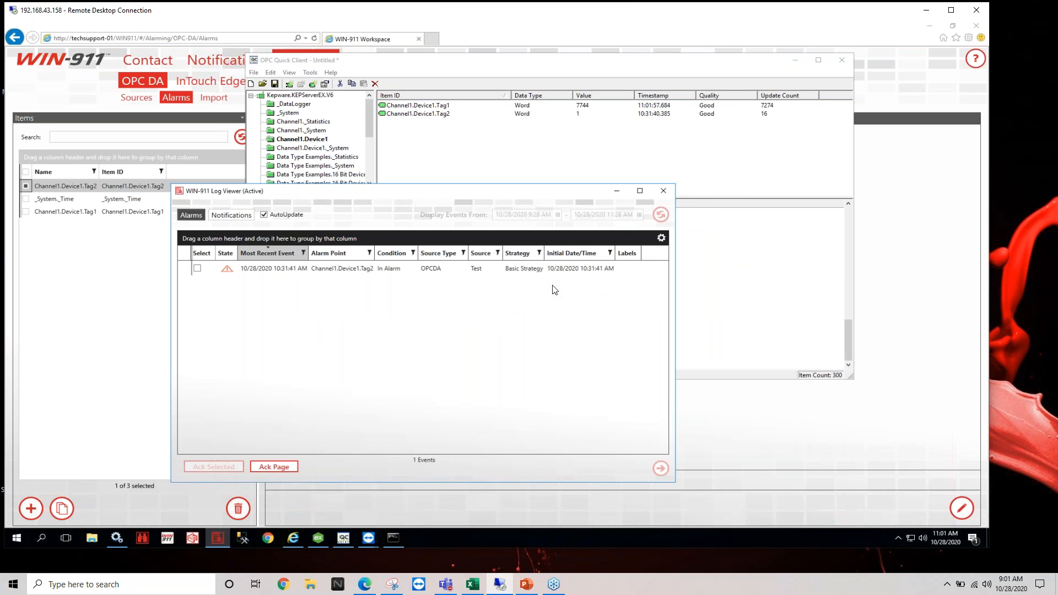
{"action": "left_click", "coordinate": [663, 192]}
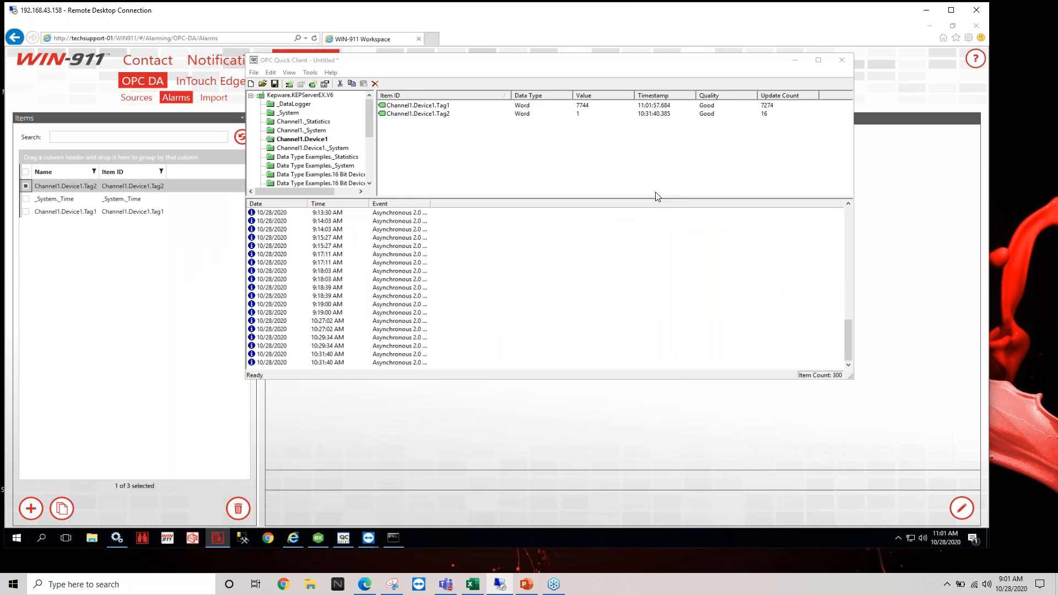
Reopen the Log Viewer, select the Channel1.Device1.Tag2 alarm, and locate WIN-911 Log Viewer among the installed WIN-911 programs.
{"action": "left_click", "coordinate": [218, 539]}
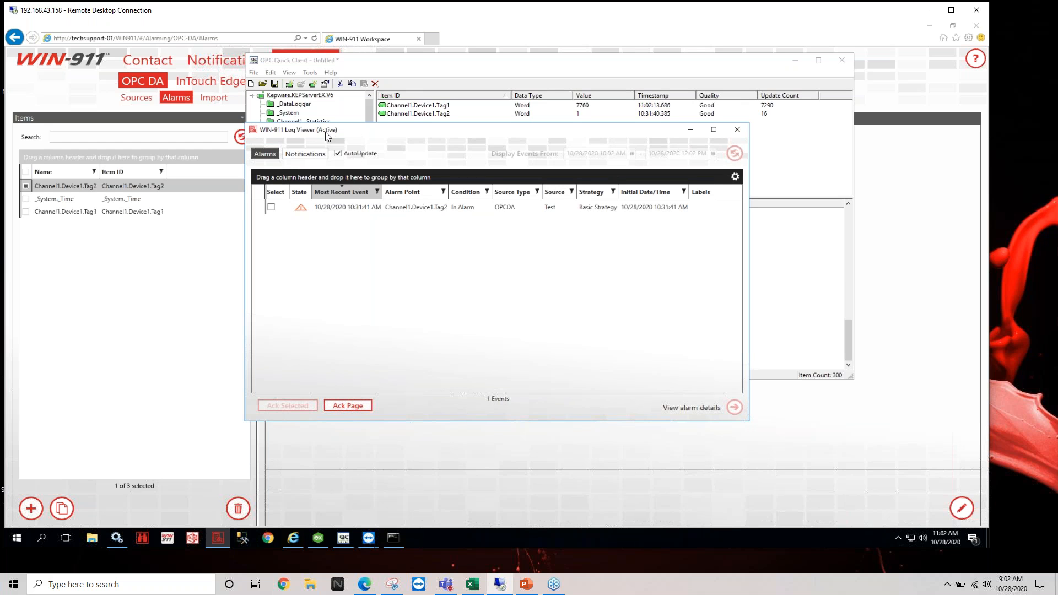
{"action": "left_click", "coordinate": [439, 213]}
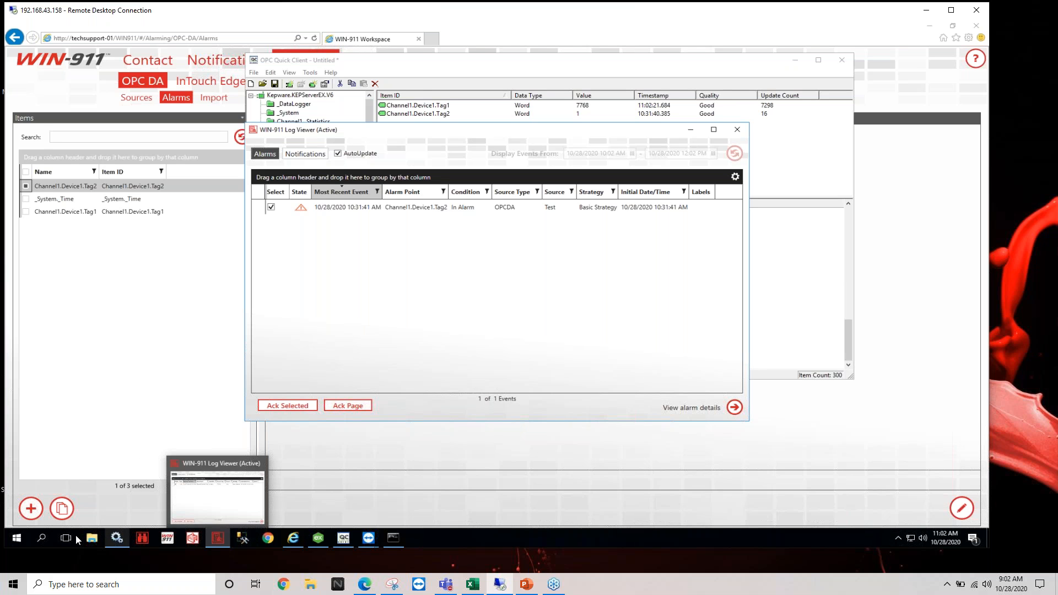
{"action": "left_click", "coordinate": [16, 538]}
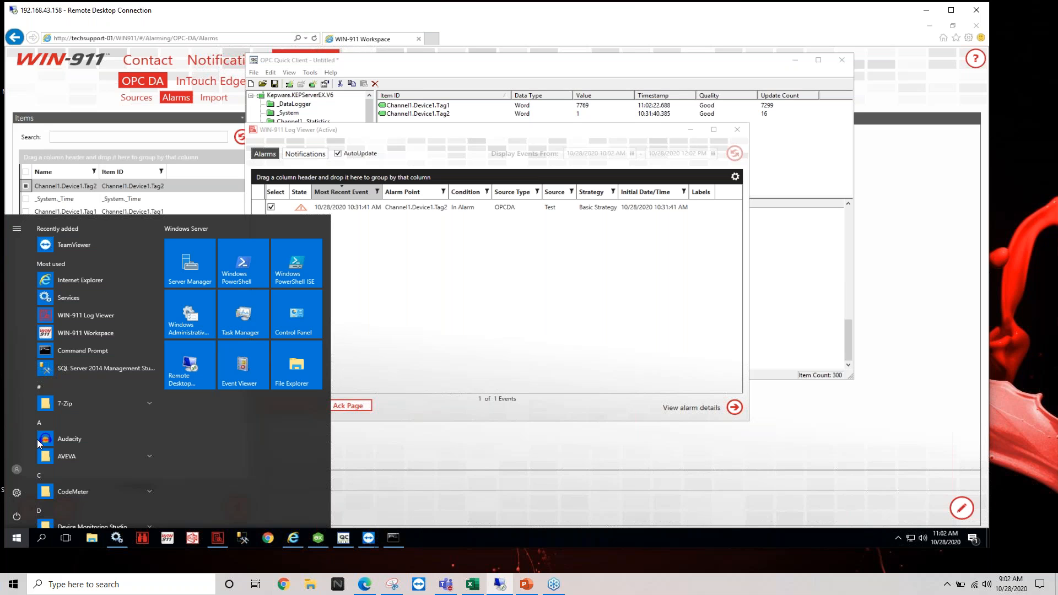
{"action": "scroll", "coordinate": [88, 336], "scroll_direction": "down", "scroll_amount": 15}
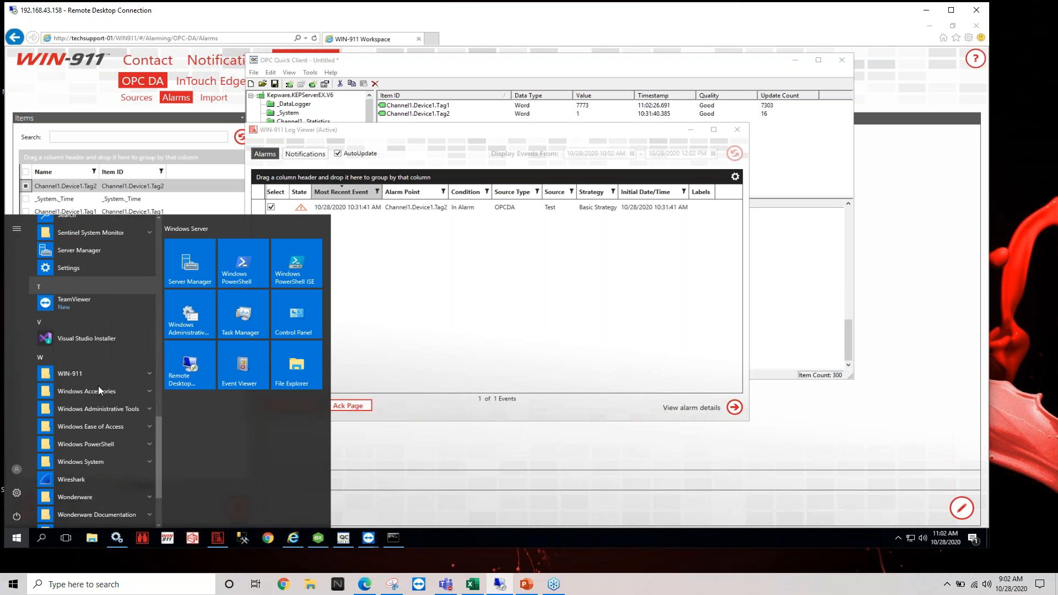
{"action": "left_click", "coordinate": [115, 329]}
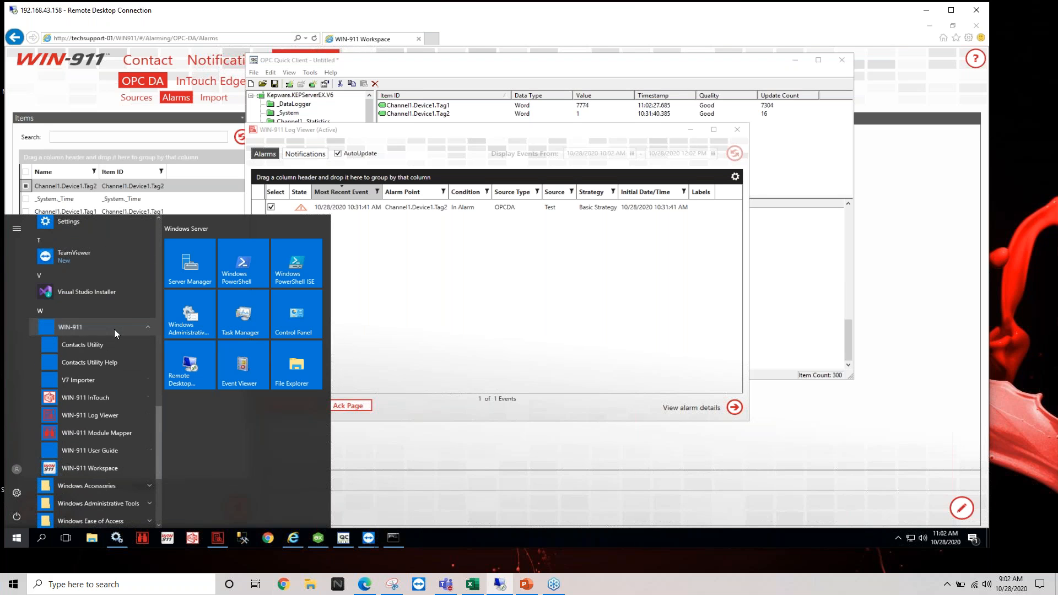
{"action": "left_click", "coordinate": [100, 414]}
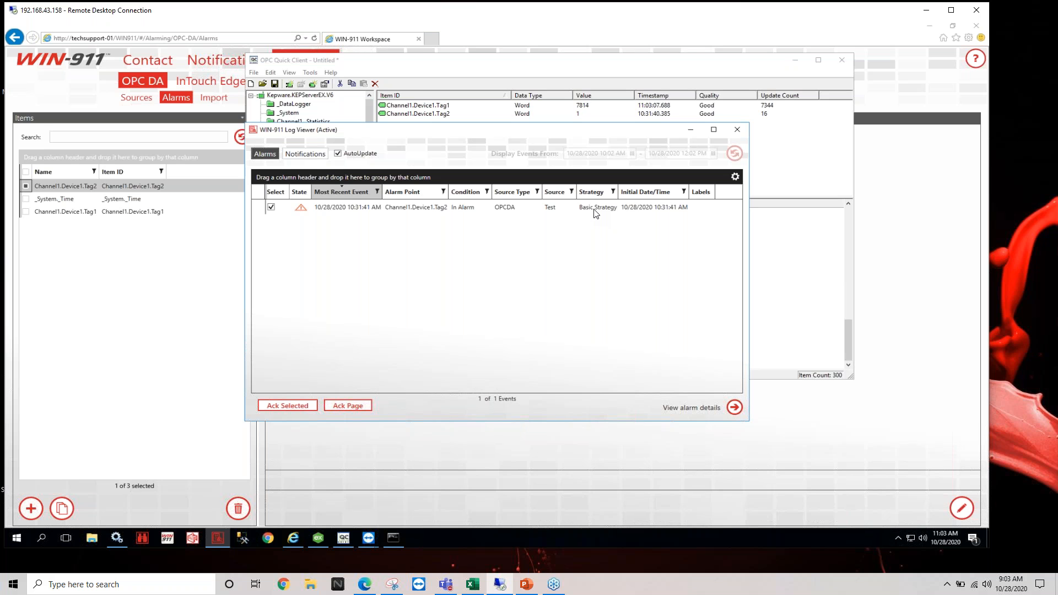
Open the Channel1.Device1.Tag2 alarm's details and view its Dispatching and Success notification entries.
{"action": "double_click", "coordinate": [401, 209]}
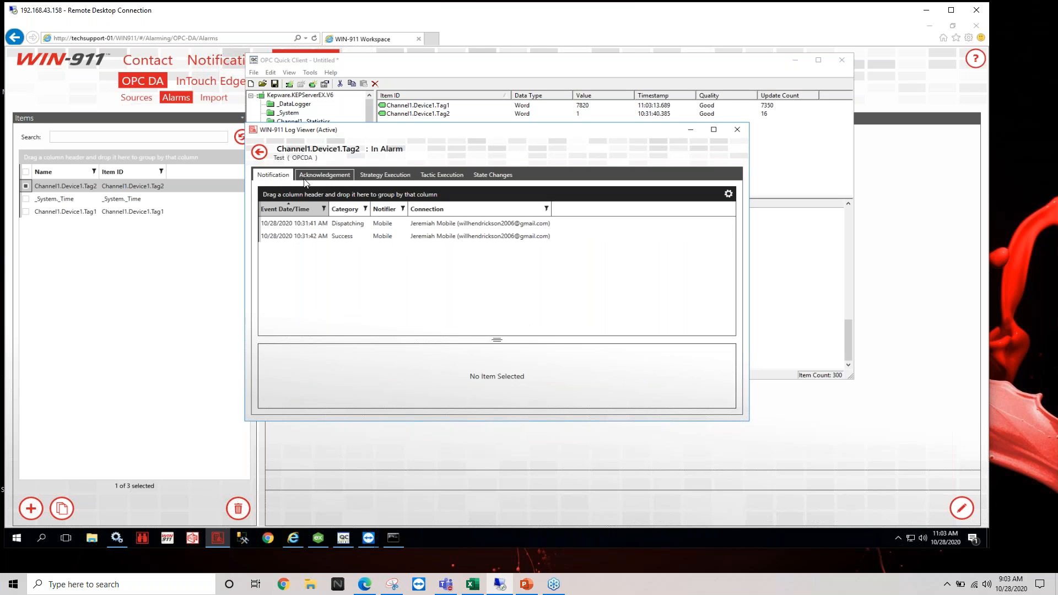
{"action": "left_click", "coordinate": [359, 225]}
{"action": "left_click", "coordinate": [412, 235]}
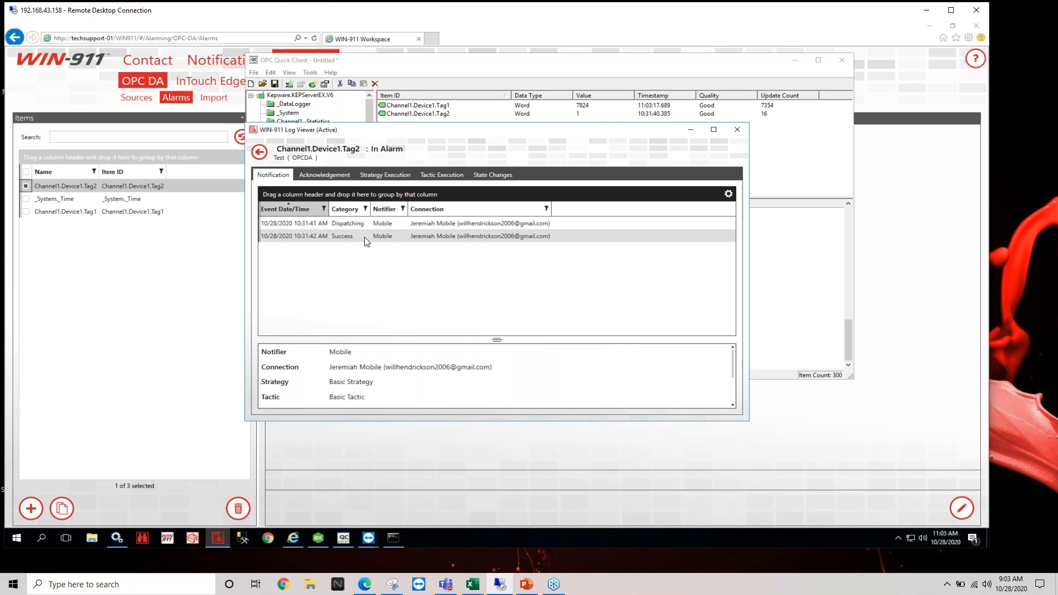
Review the alarm's acknowledgement, strategy execution, tactic execution and state change records, and return to the alarm list.
{"action": "left_click", "coordinate": [323, 181]}
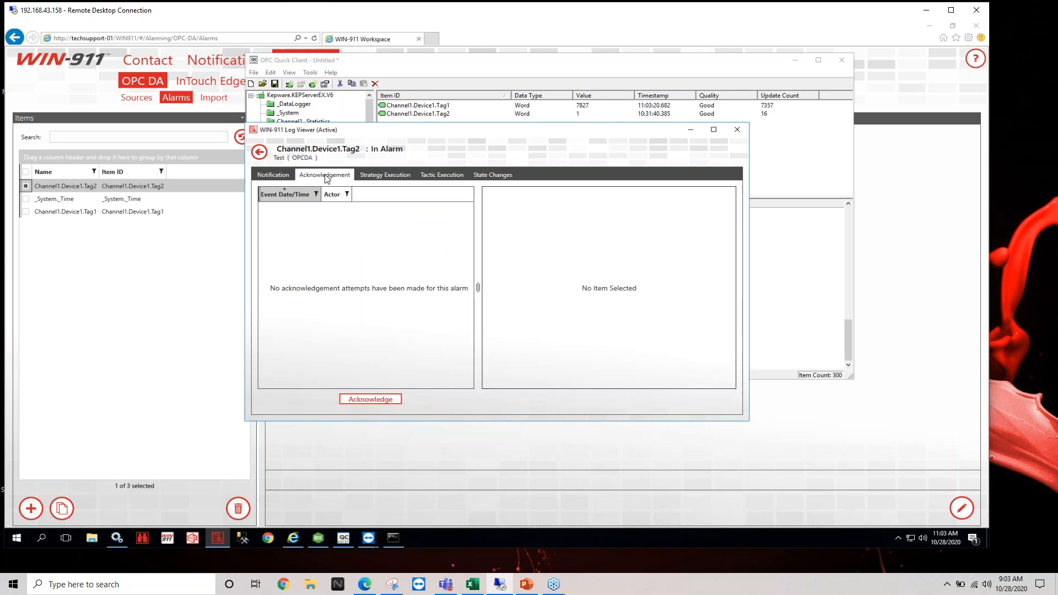
{"action": "left_click", "coordinate": [388, 176]}
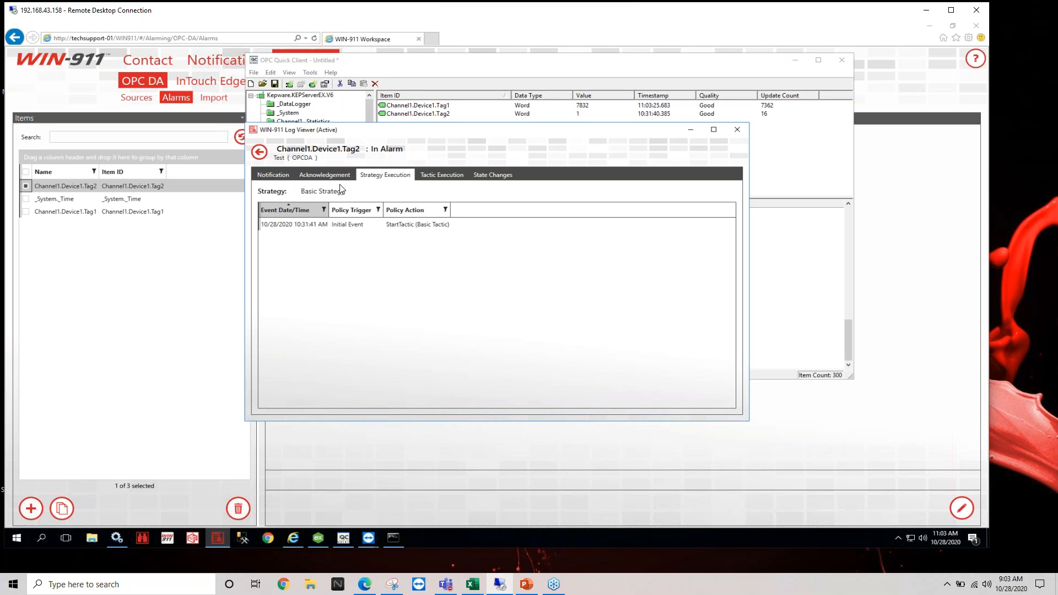
{"action": "left_click", "coordinate": [337, 226]}
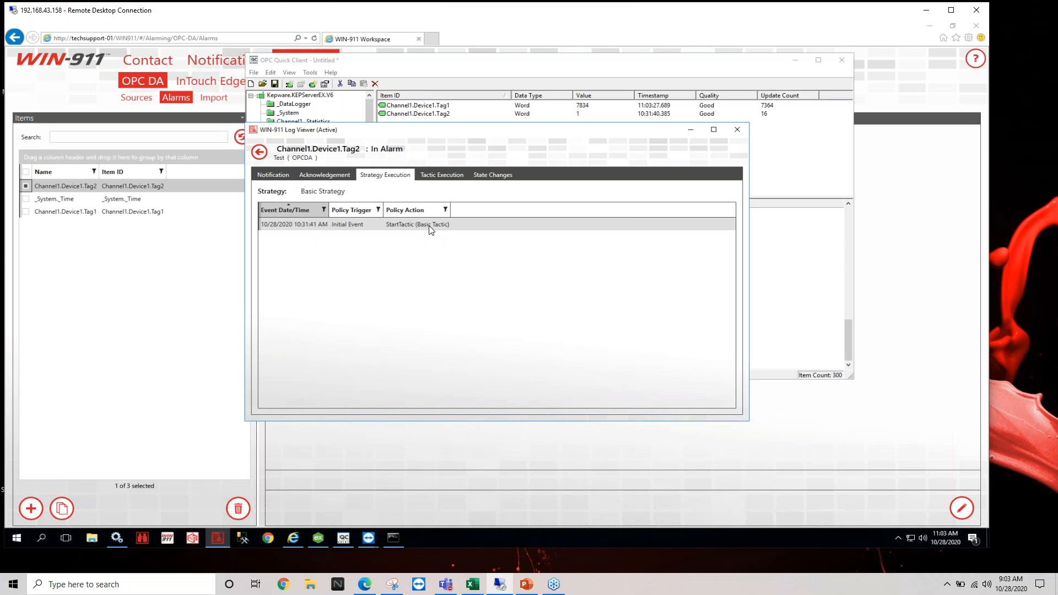
{"action": "left_click", "coordinate": [439, 174]}
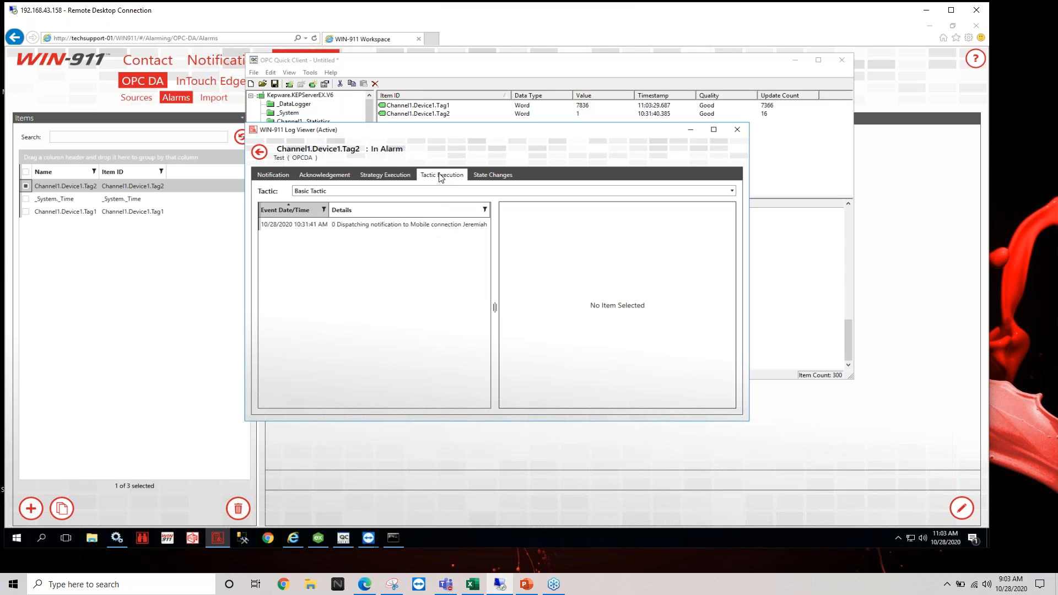
{"action": "left_click", "coordinate": [355, 223]}
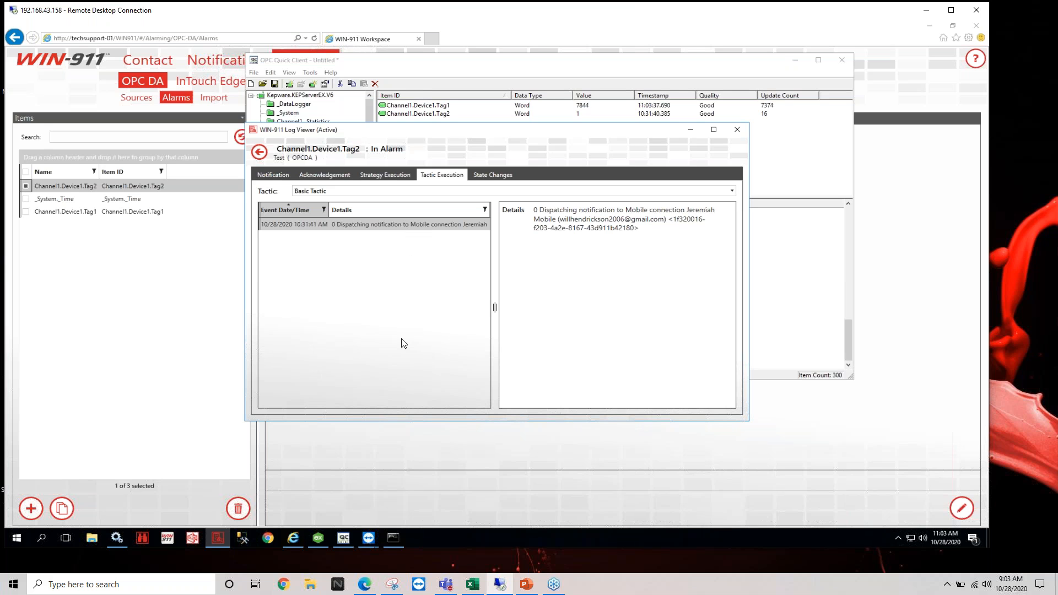
{"action": "left_click", "coordinate": [492, 174]}
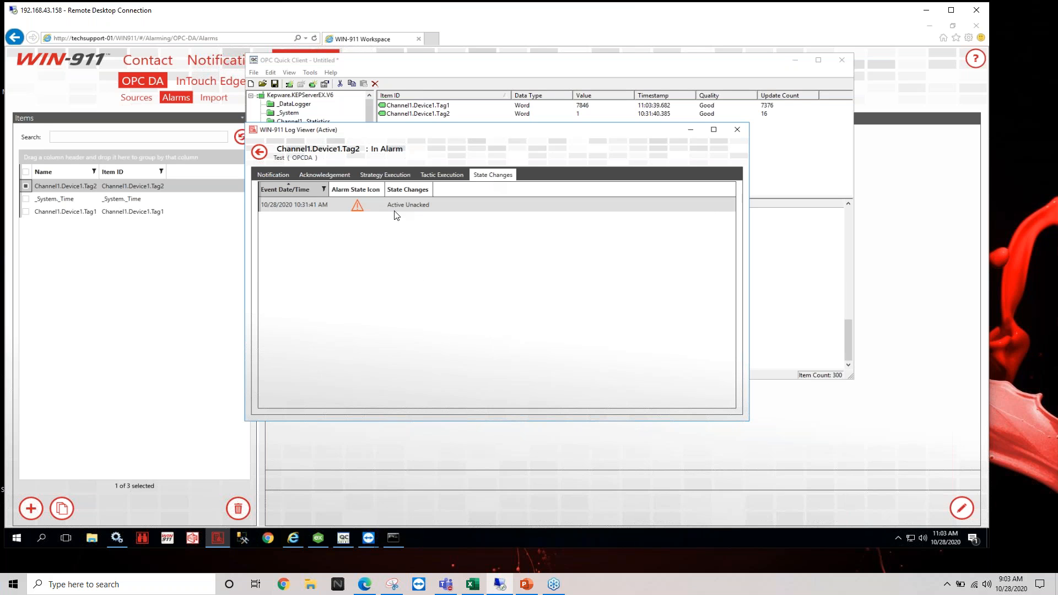
{"action": "mouse_move", "coordinate": [361, 211]}
{"action": "left_click", "coordinate": [259, 152]}
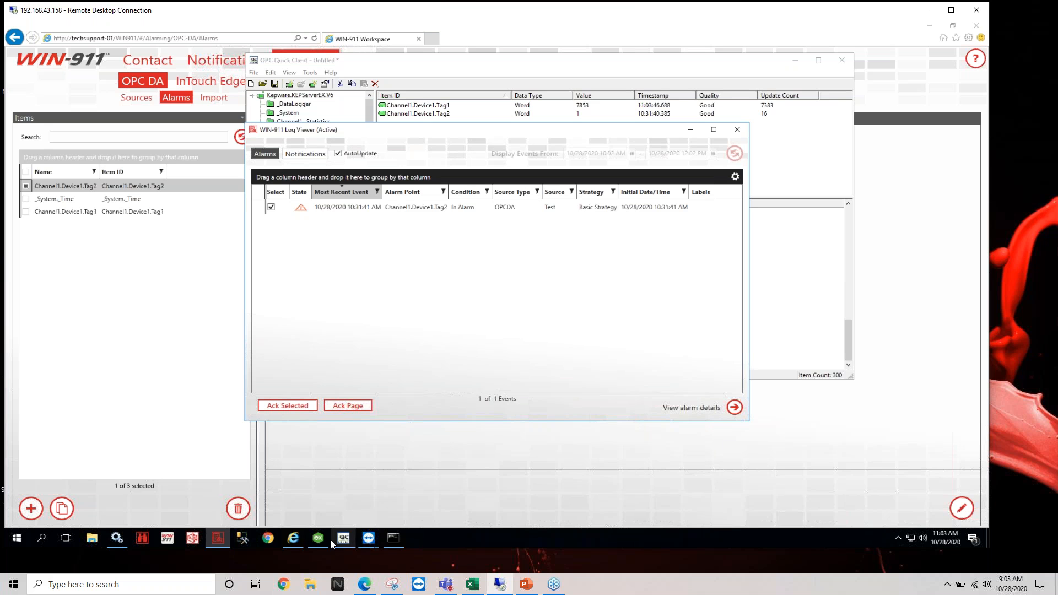
Switch to the TeamViewer remote session of the Samsung phone and open the WIN-911 mobile app.
{"action": "left_click", "coordinate": [368, 538]}
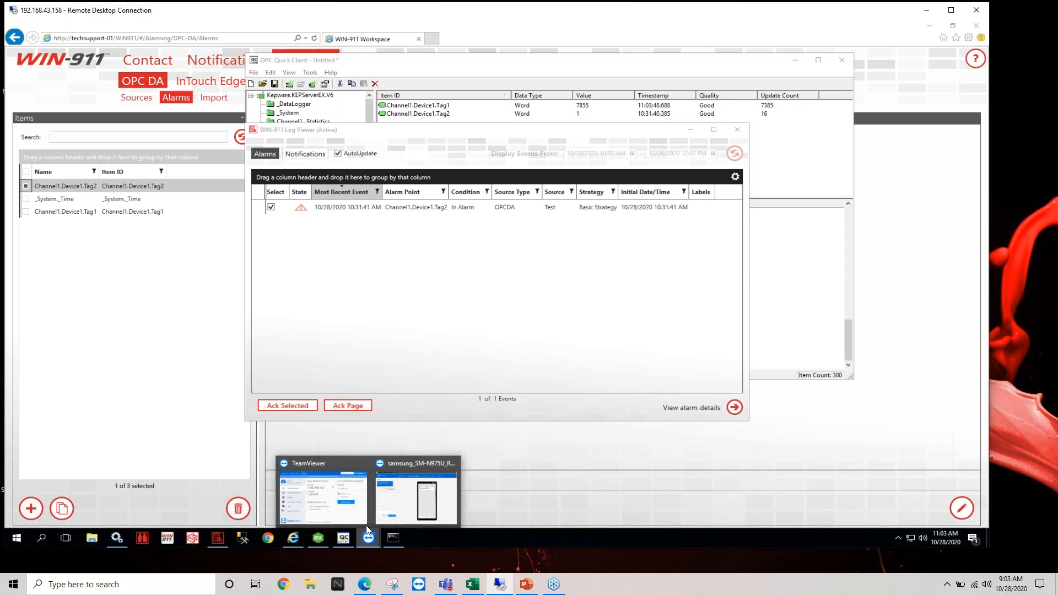
{"action": "left_click", "coordinate": [391, 505]}
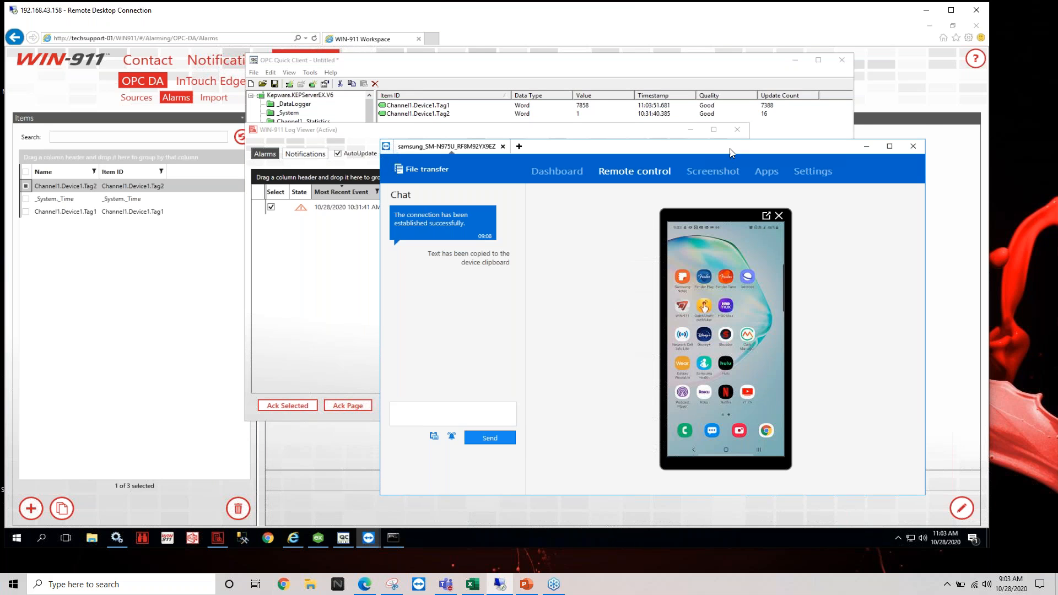
{"action": "left_click_drag", "start_coordinate": [731, 153], "coordinate": [722, 100]}
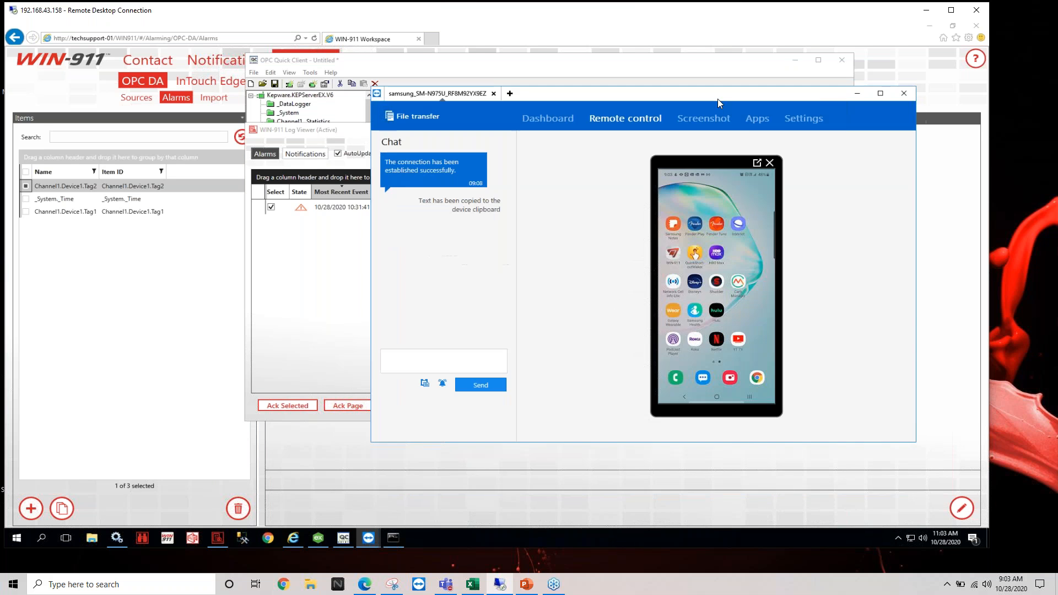
{"action": "left_click", "coordinate": [674, 256]}
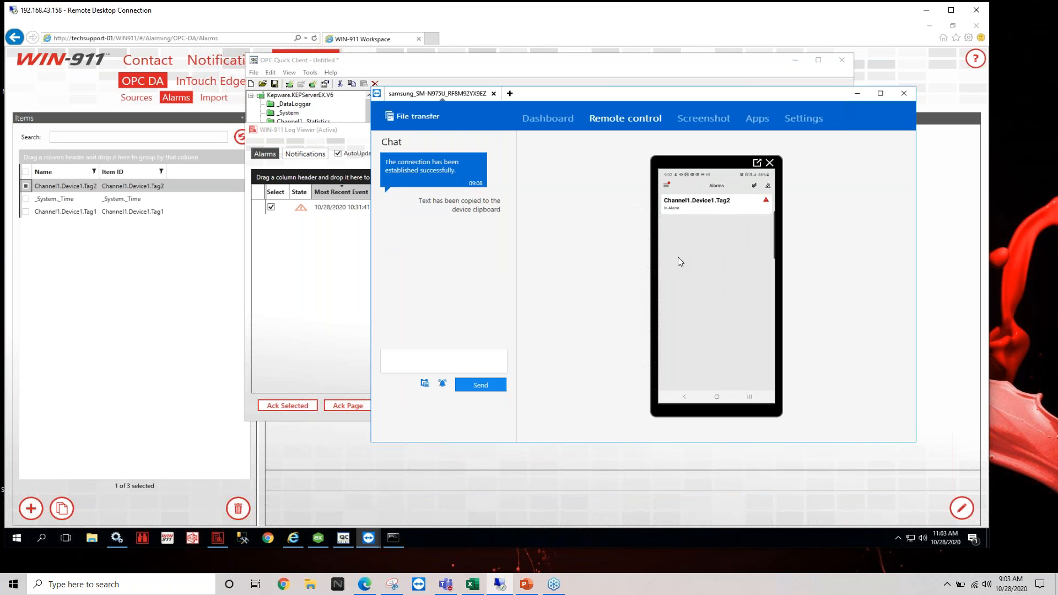
Acknowledge the Channel1.Device1.Tag2 alarm in the mobile app and check the alarm list in the Log Viewer.
{"action": "left_click", "coordinate": [719, 209]}
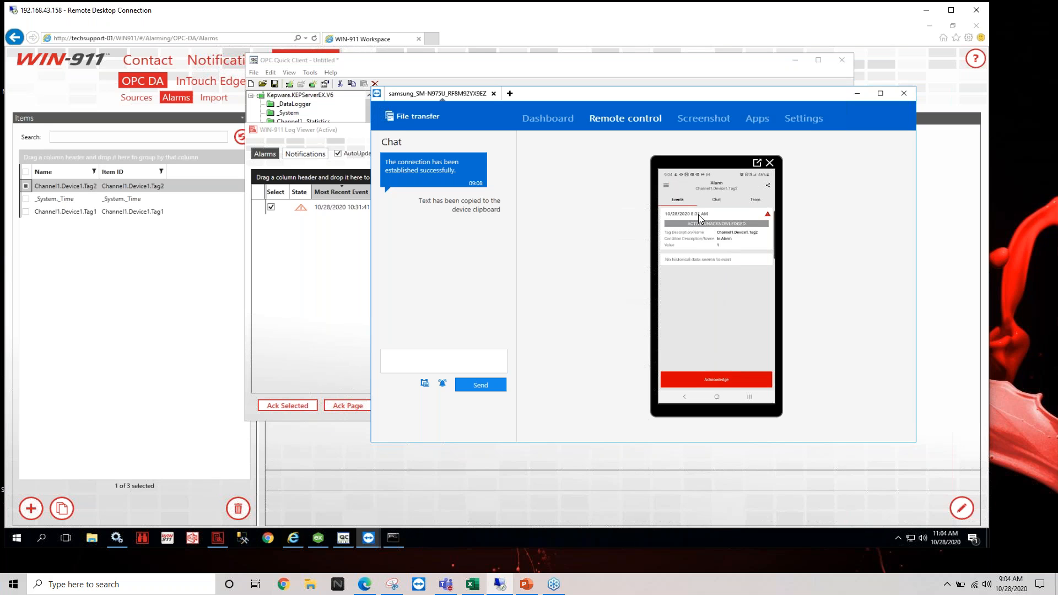
{"action": "left_click", "coordinate": [736, 381]}
{"action": "left_click", "coordinate": [756, 302]}
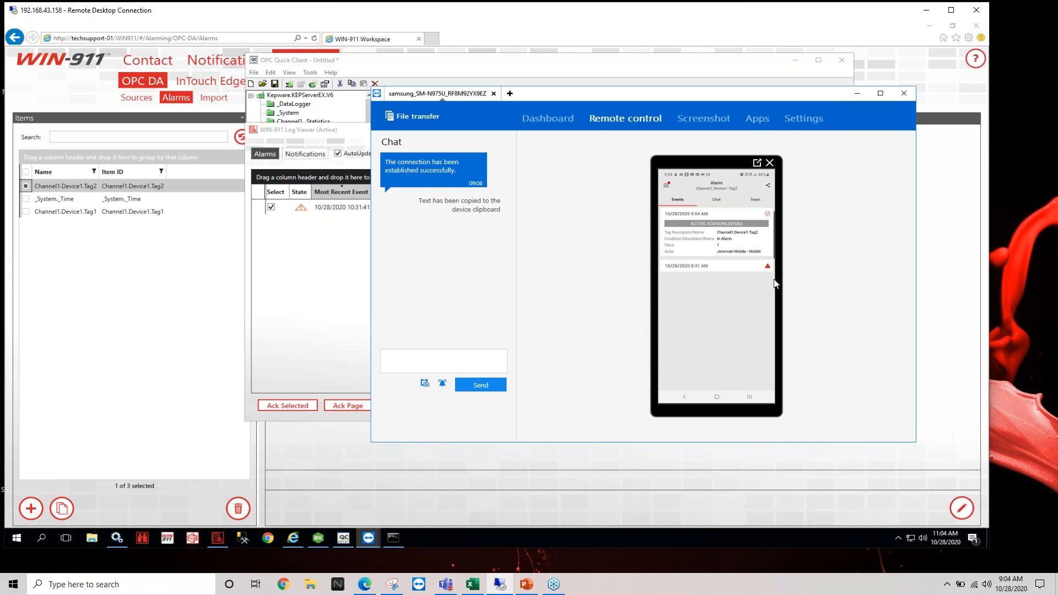
{"action": "left_click", "coordinate": [347, 280]}
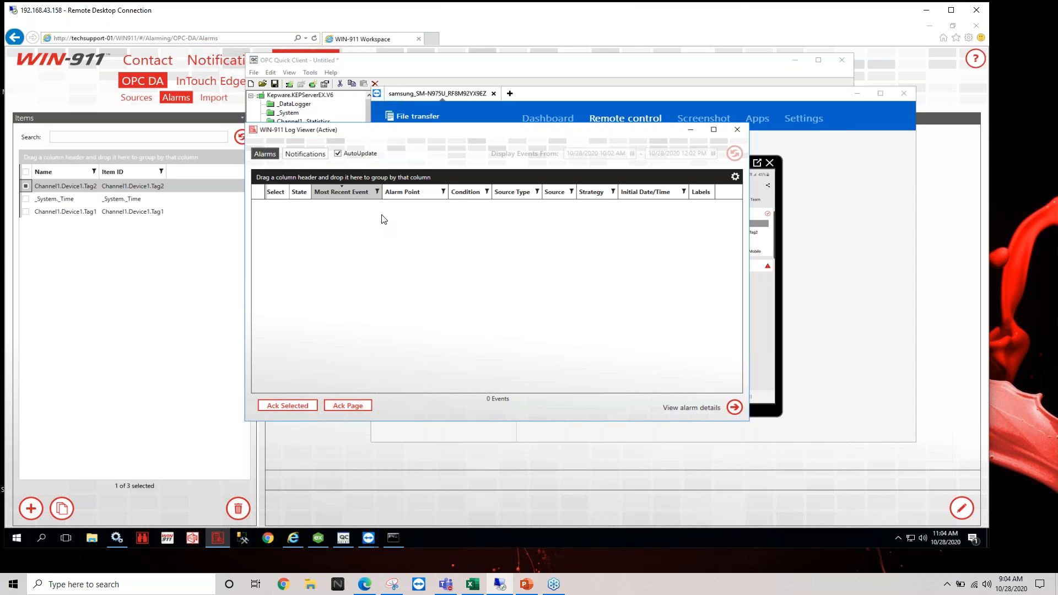
Write the value 0 to Channel1.Device1.Tag2 in the OPC Quick Client with an Asynchronous 2.0 Write.
{"action": "left_click", "coordinate": [632, 62]}
{"action": "right_click", "coordinate": [590, 114]}
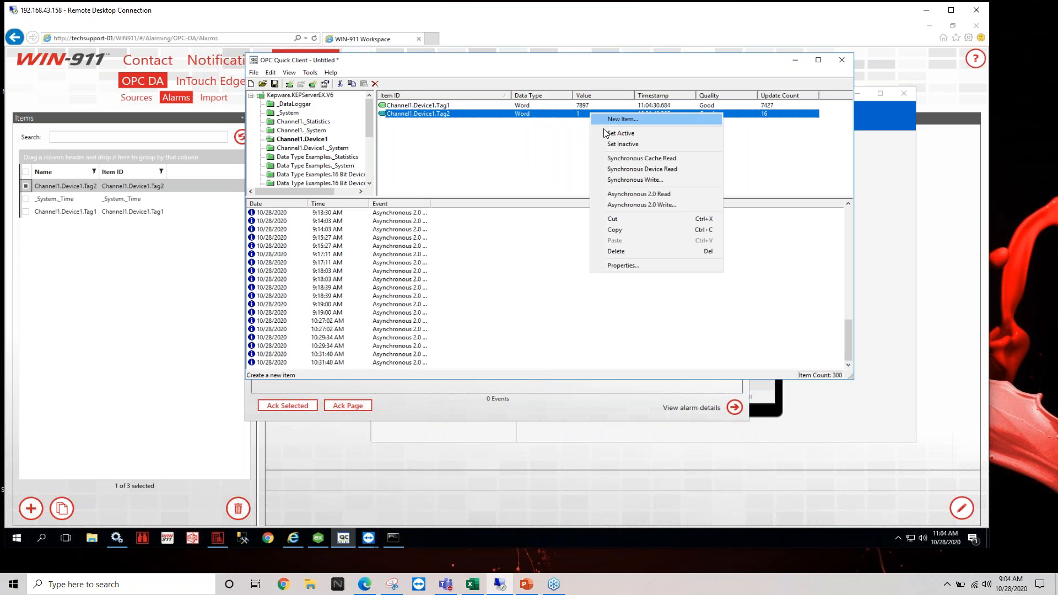
{"action": "left_click", "coordinate": [642, 204]}
{"action": "type", "text": "1"}
{"action": "left_click", "coordinate": [705, 159]}
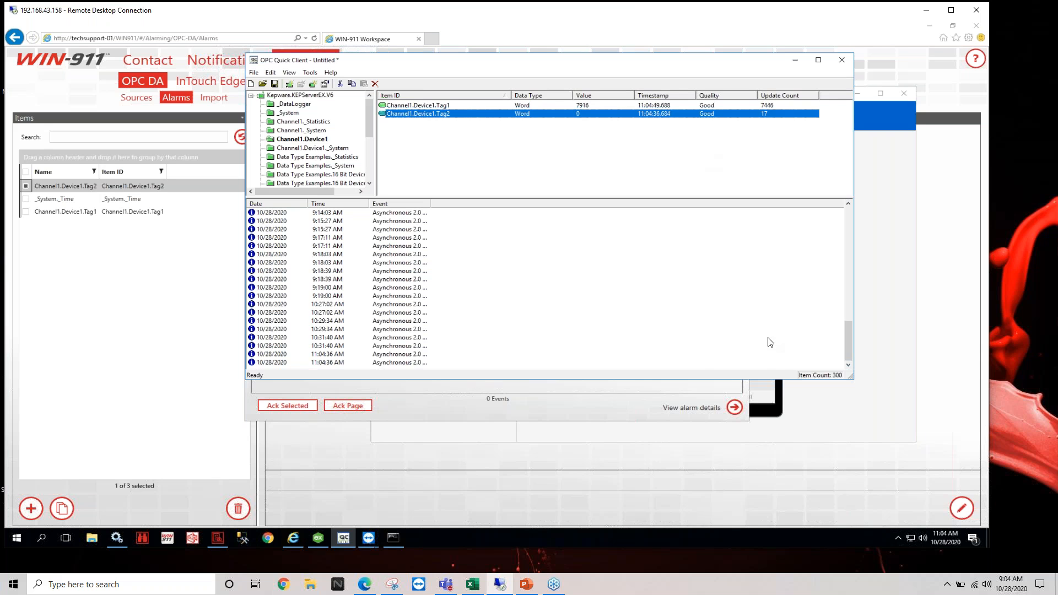
Check the alarm list in the WIN-911 mobile app on the phone and in the Log Viewer.
{"action": "left_click", "coordinate": [768, 412]}
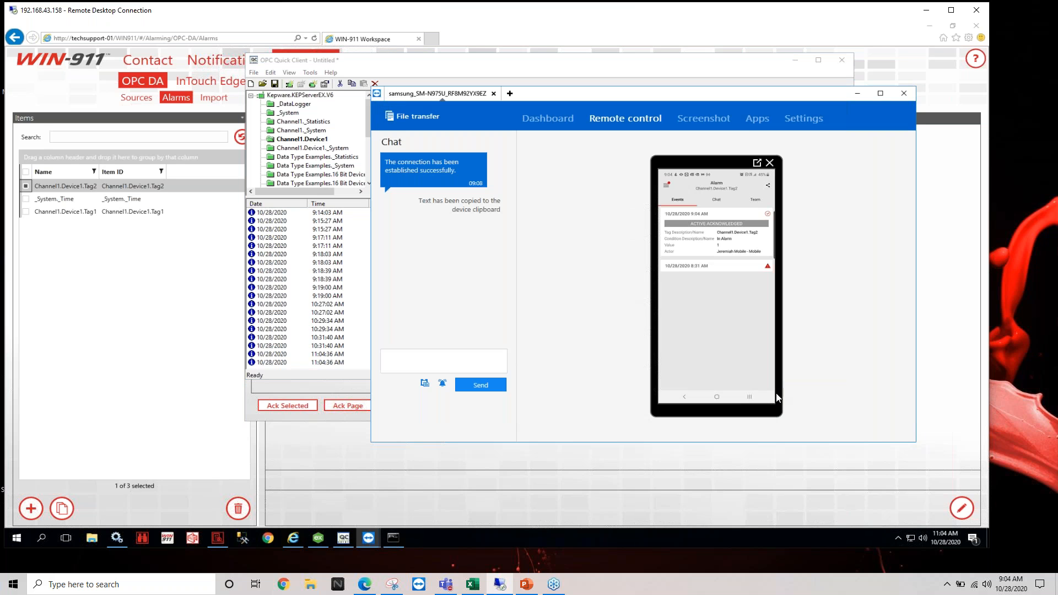
{"action": "left_click", "coordinate": [667, 184]}
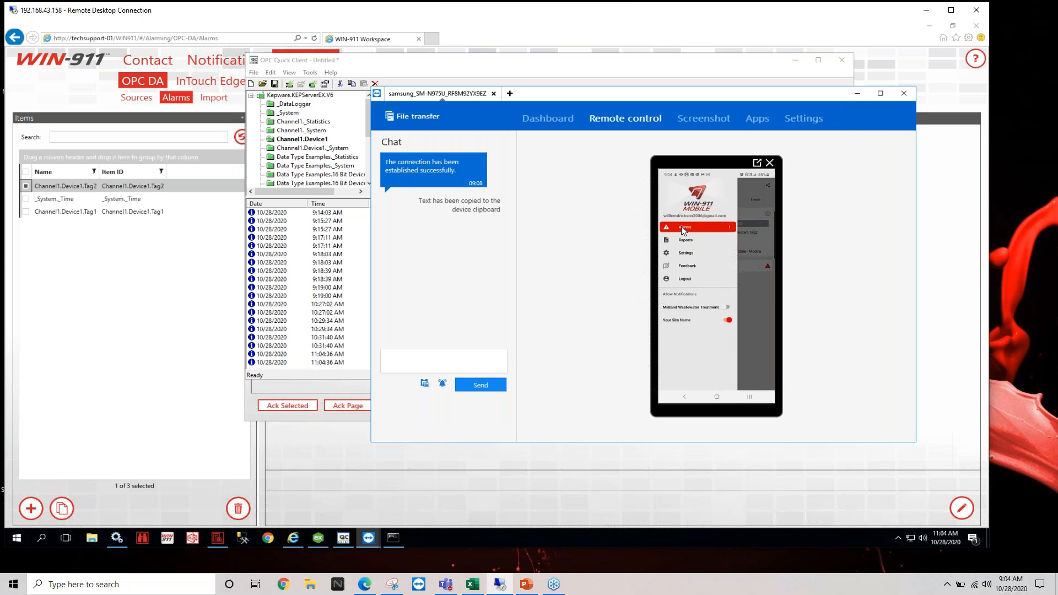
{"action": "left_click", "coordinate": [681, 225]}
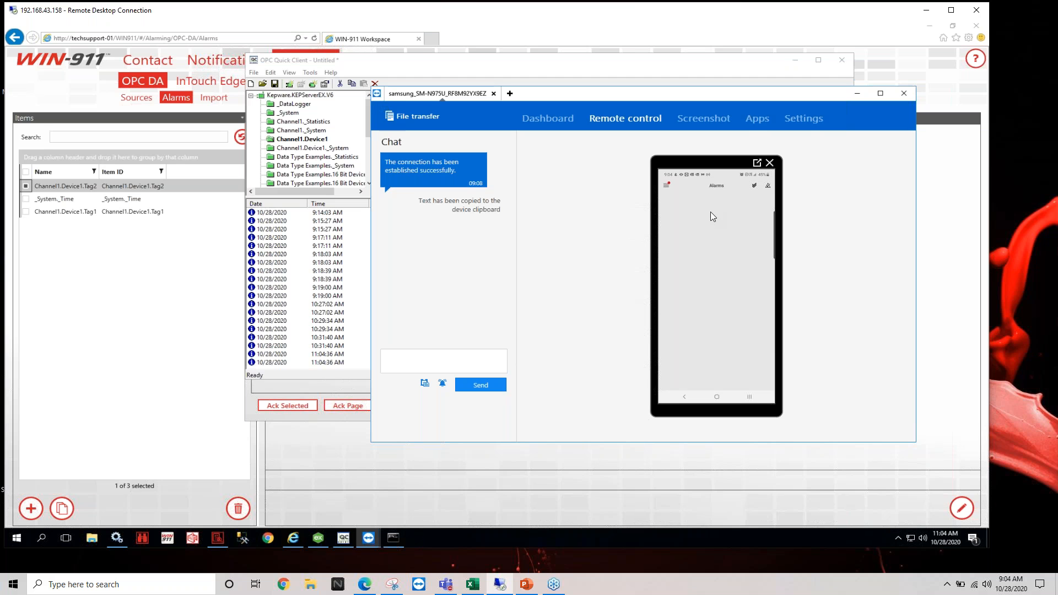
{"action": "left_click", "coordinate": [681, 60]}
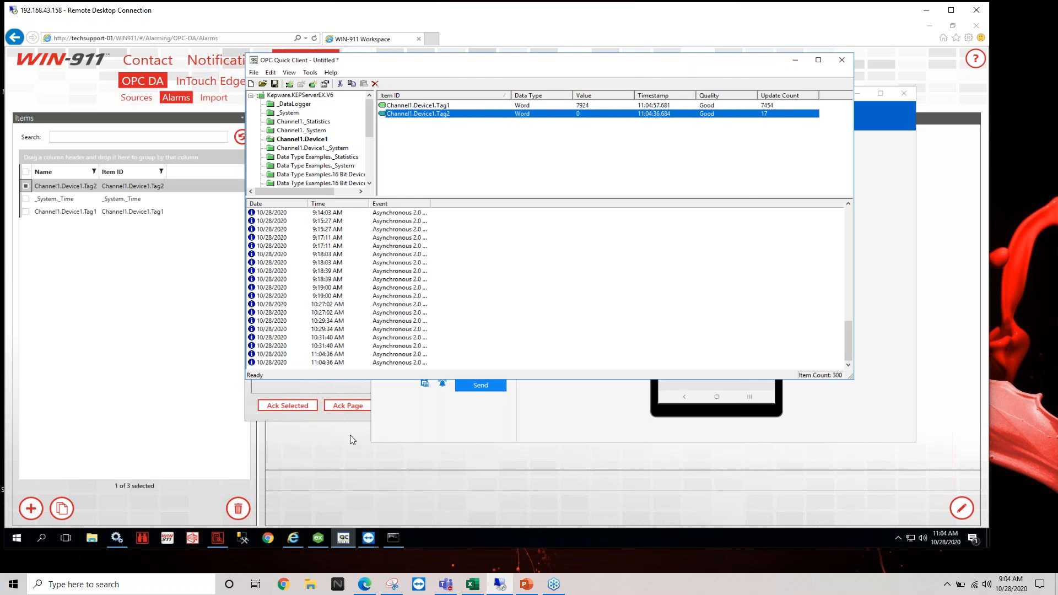
{"action": "left_click", "coordinate": [296, 418]}
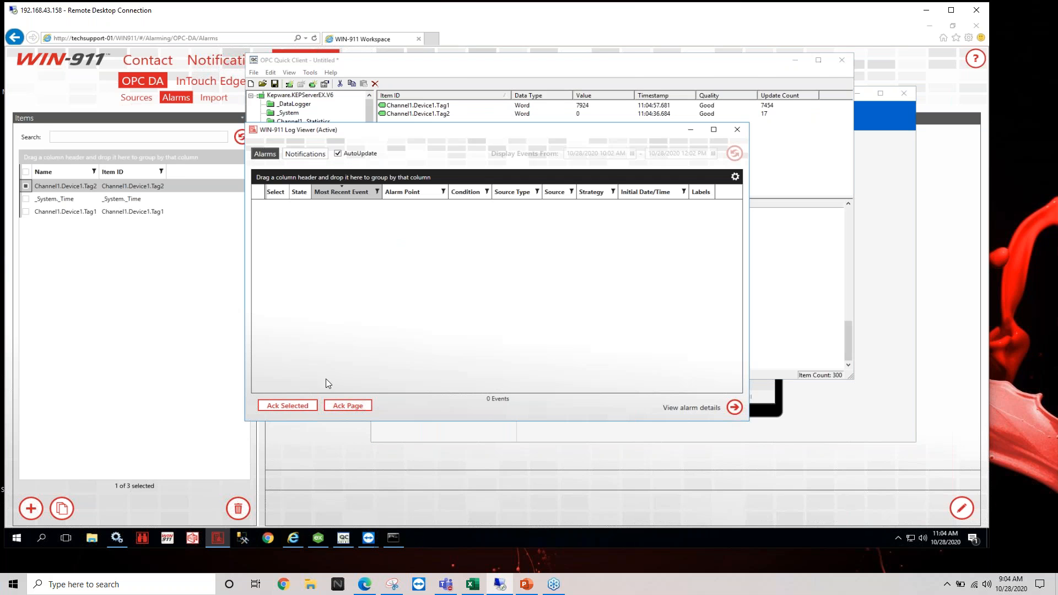
Write the value 1 to Channel1.Device1.Tag2 in the OPC Quick Client with an Asynchronous 2.0 Write.
{"action": "left_click", "coordinate": [595, 65]}
{"action": "right_click", "coordinate": [590, 114]}
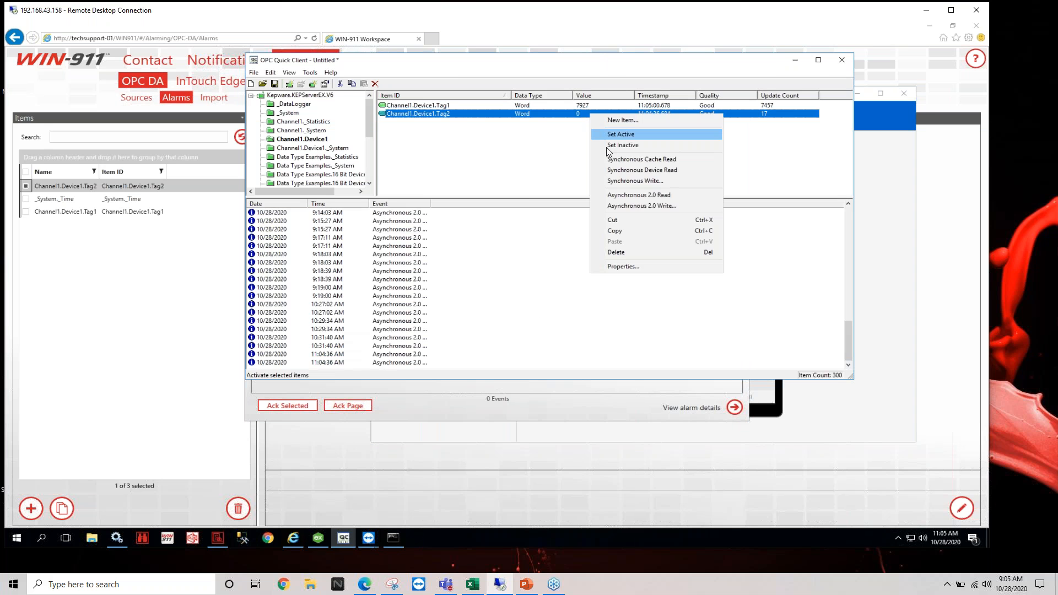
{"action": "left_click", "coordinate": [640, 205]}
{"action": "type", "text": "1"}
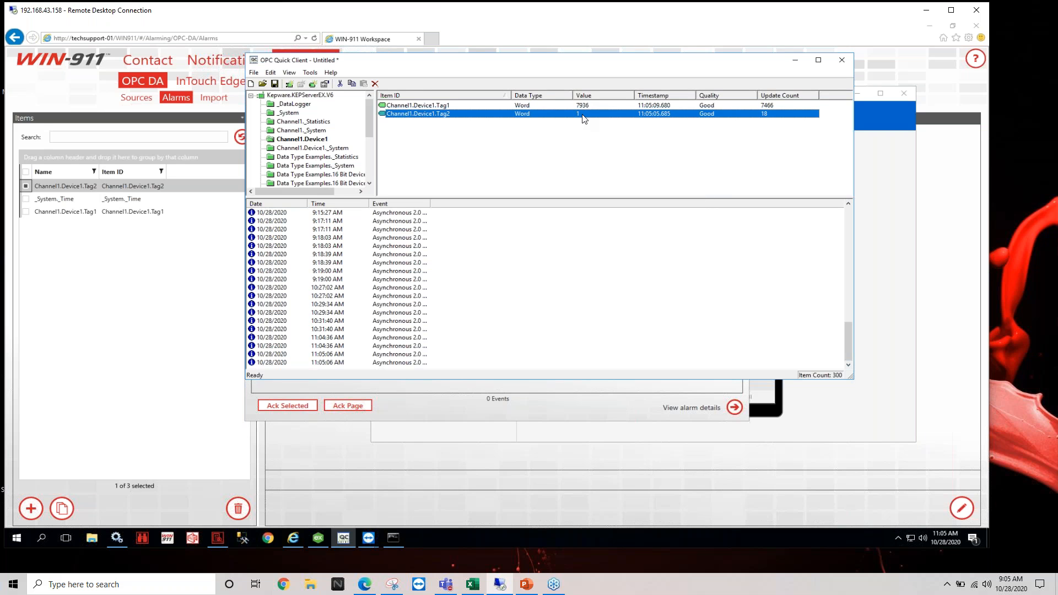
Move the OPC Quick Client window aside and check the Channel1.Device1.Tag2 alarm in the Log Viewer and the mobile app.
{"action": "left_click_drag", "start_coordinate": [601, 59], "coordinate": [679, 30]}
{"action": "left_click", "coordinate": [287, 261]}
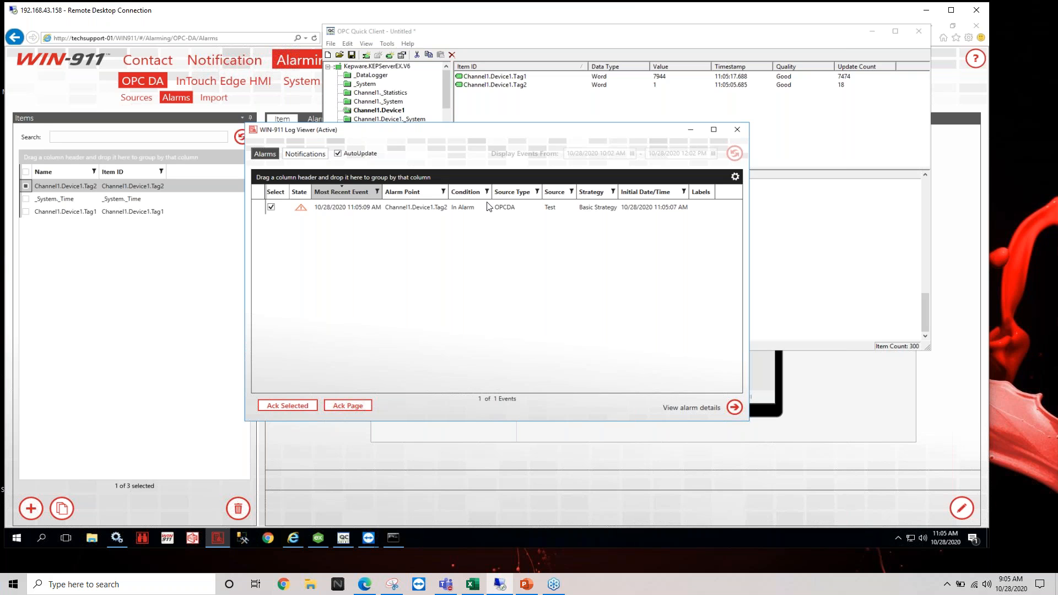
{"action": "left_click", "coordinate": [804, 385]}
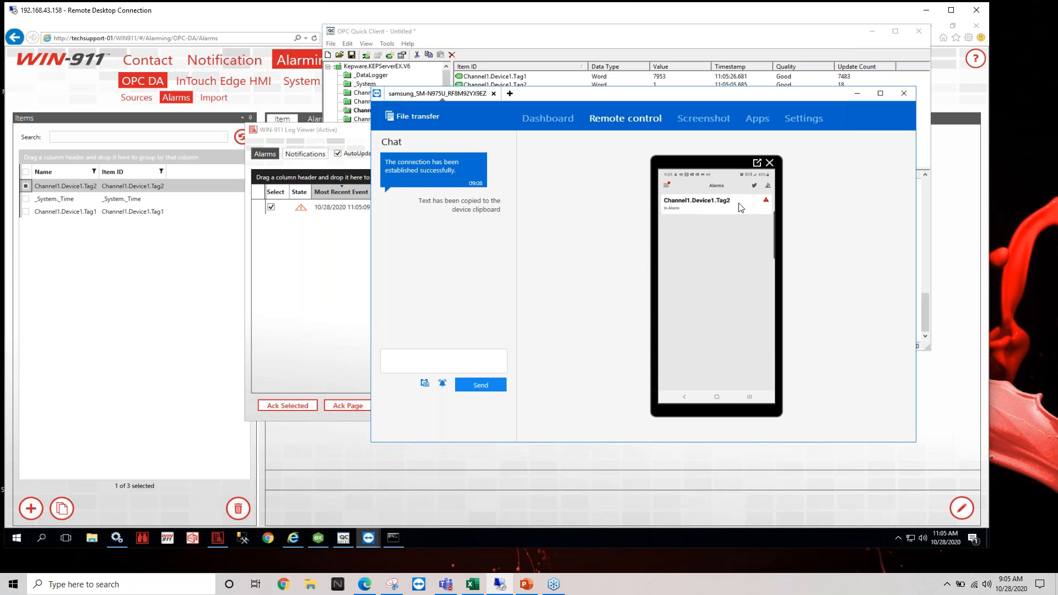
Return Channel1.Device1.Tag2 to 0 in the OPC Quick Client with an Asynchronous 2.0 Write.
{"action": "left_click", "coordinate": [669, 40]}
{"action": "right_click", "coordinate": [677, 85]}
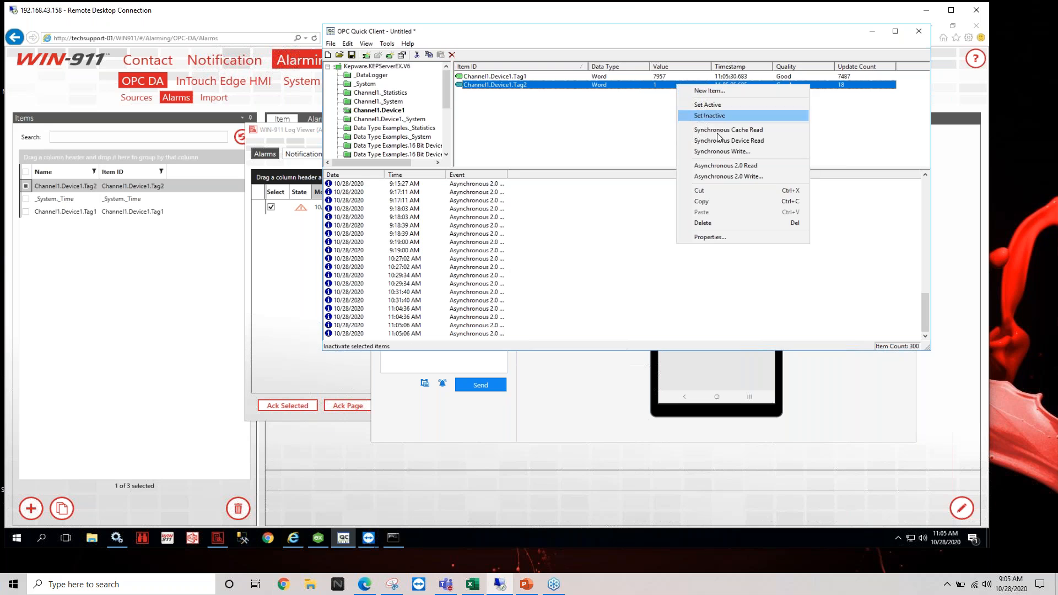
{"action": "left_click", "coordinate": [728, 176]}
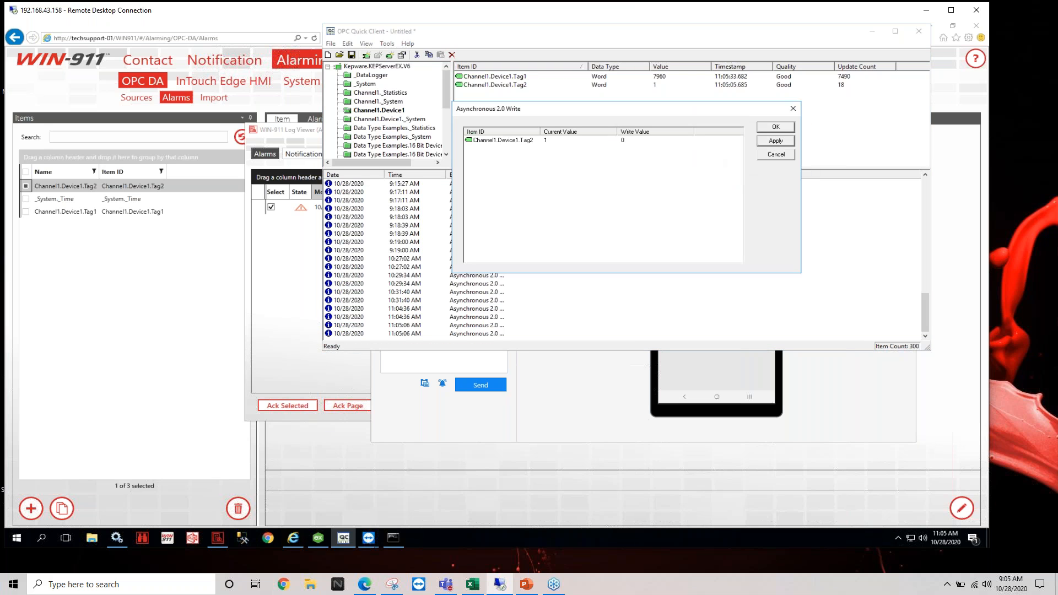
{"action": "left_click", "coordinate": [760, 130]}
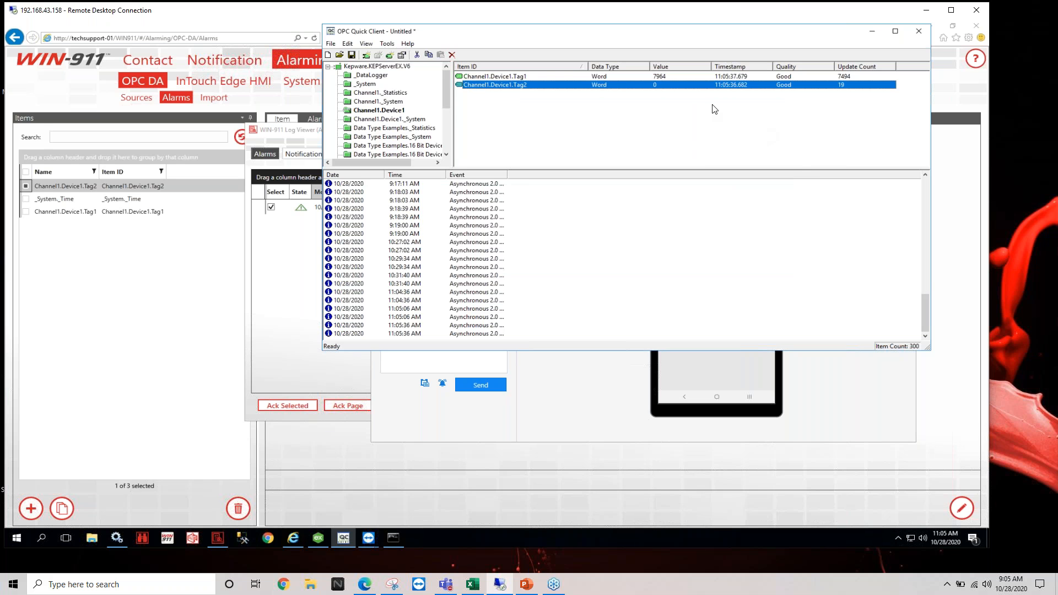
Check the state of the Channel1.Device1.Tag2 alarm in the Log Viewer and in the phone's alarm list.
{"action": "left_click", "coordinate": [301, 278]}
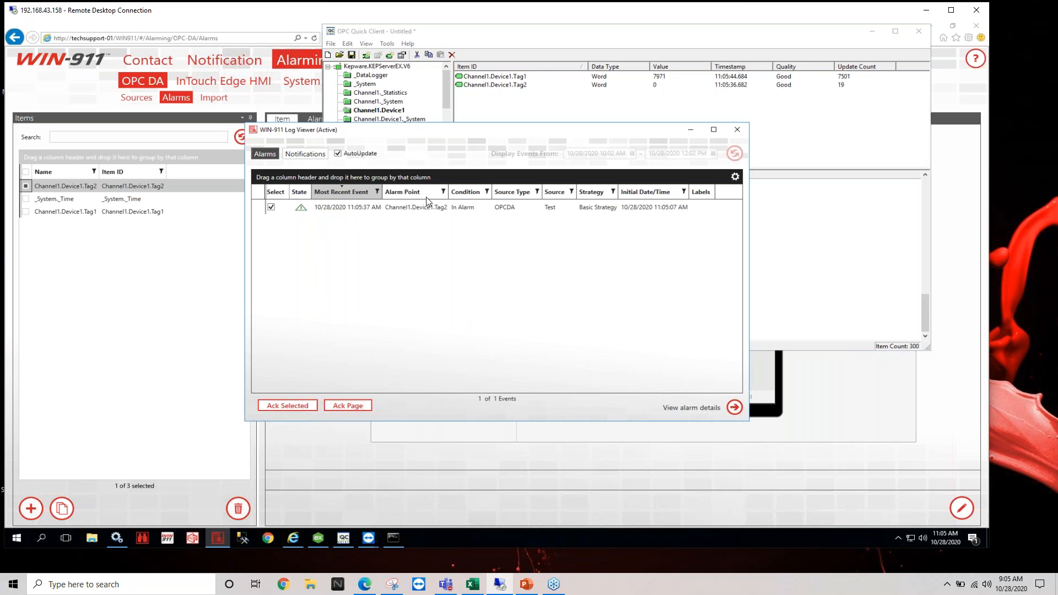
{"action": "mouse_move", "coordinate": [304, 212]}
{"action": "left_click", "coordinate": [824, 406]}
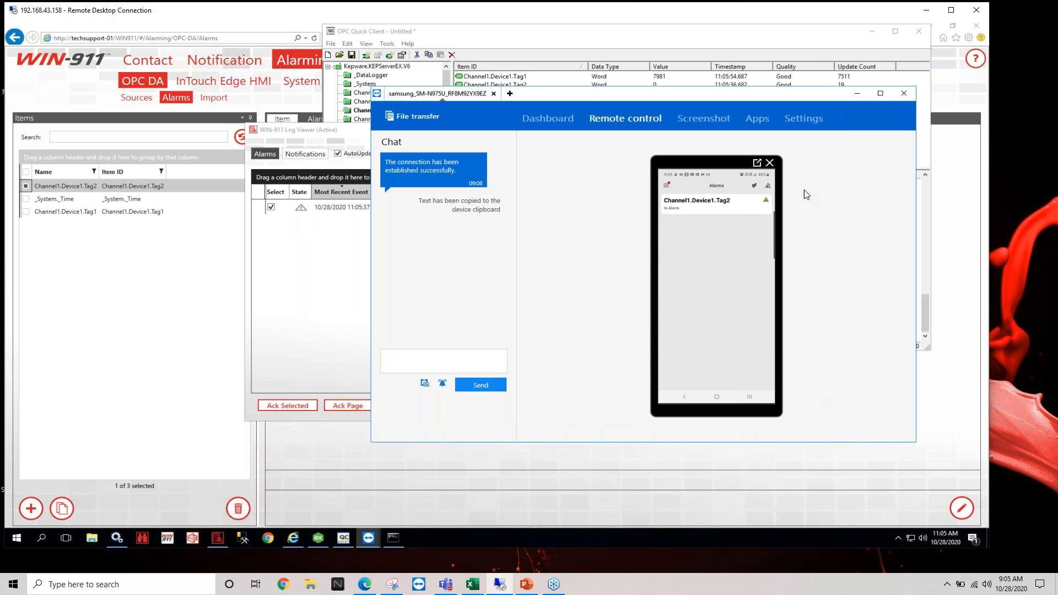
Open the inactive Channel1.Device1.Tag2 alarm in the mobile app, acknowledge it, and recheck the Log Viewer's alarm list.
{"action": "left_click", "coordinate": [735, 208]}
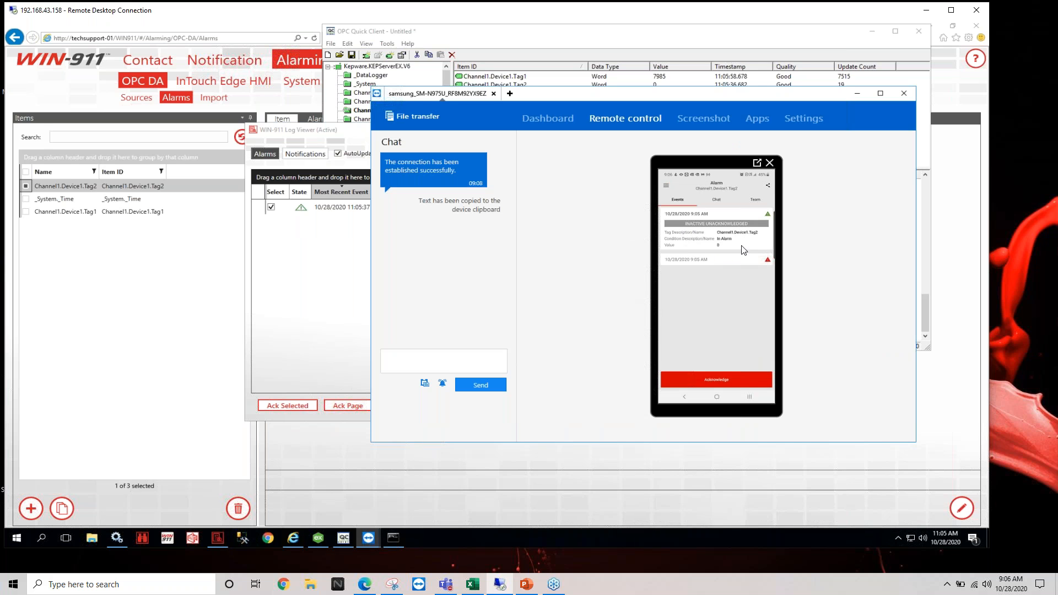
{"action": "left_click", "coordinate": [732, 378]}
{"action": "left_click", "coordinate": [758, 302]}
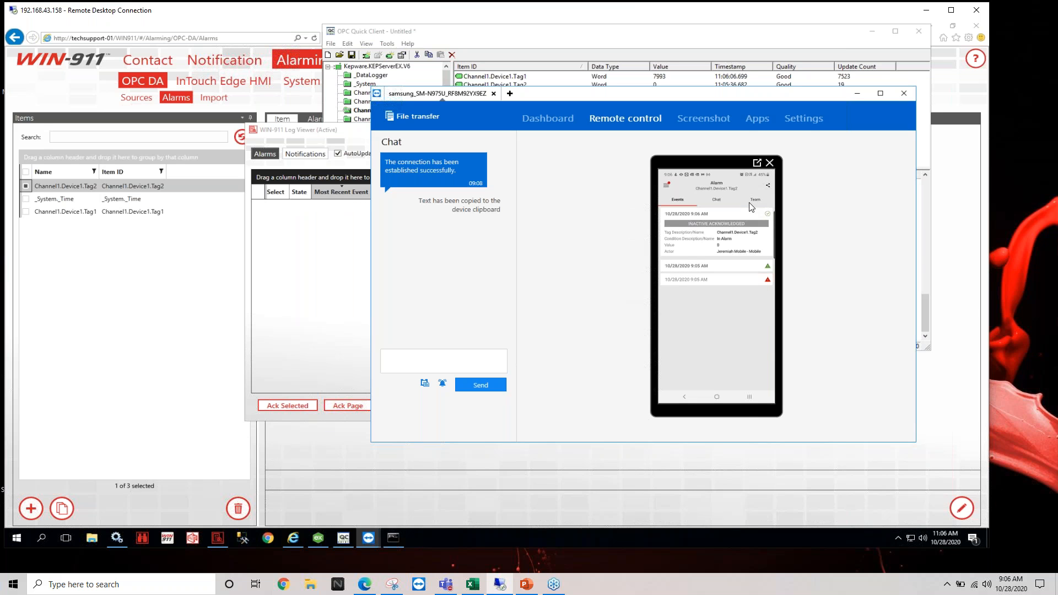
{"action": "left_click", "coordinate": [346, 255]}
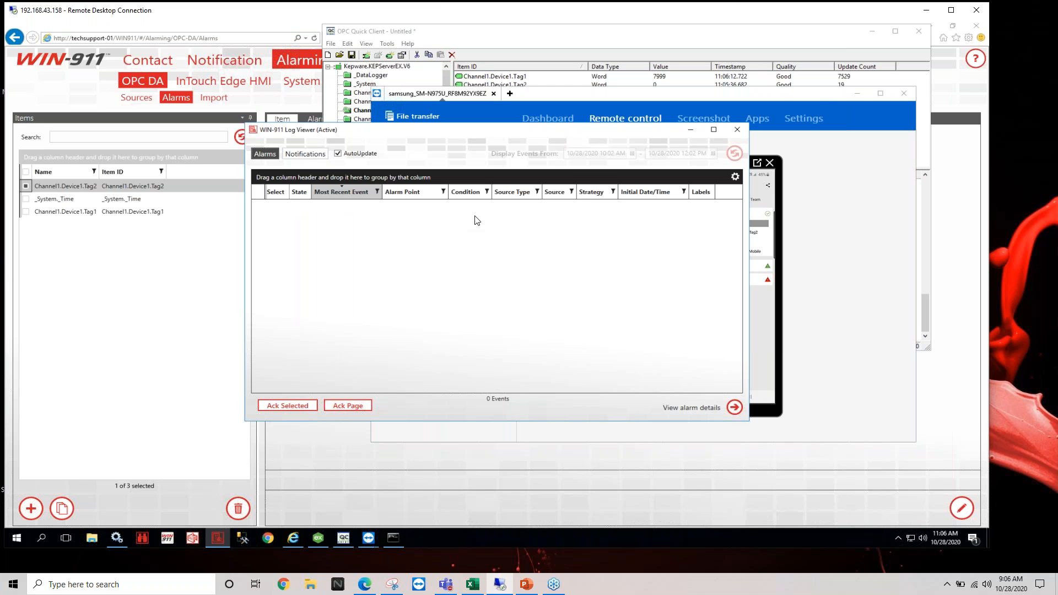
Minimize the remote desktop, switch to PowerPoint, select the Troubleshooting Using LogViewer slide, and start the slide show from the beginning.
{"action": "left_click", "coordinate": [927, 12]}
{"action": "left_click", "coordinate": [526, 584]}
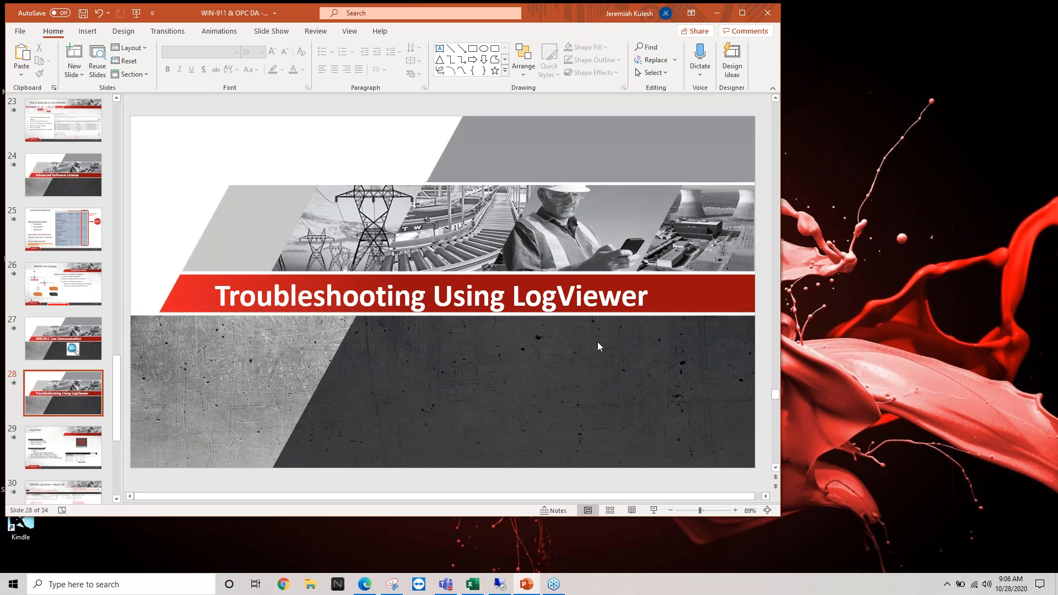
{"action": "right_click", "coordinate": [568, 278]}
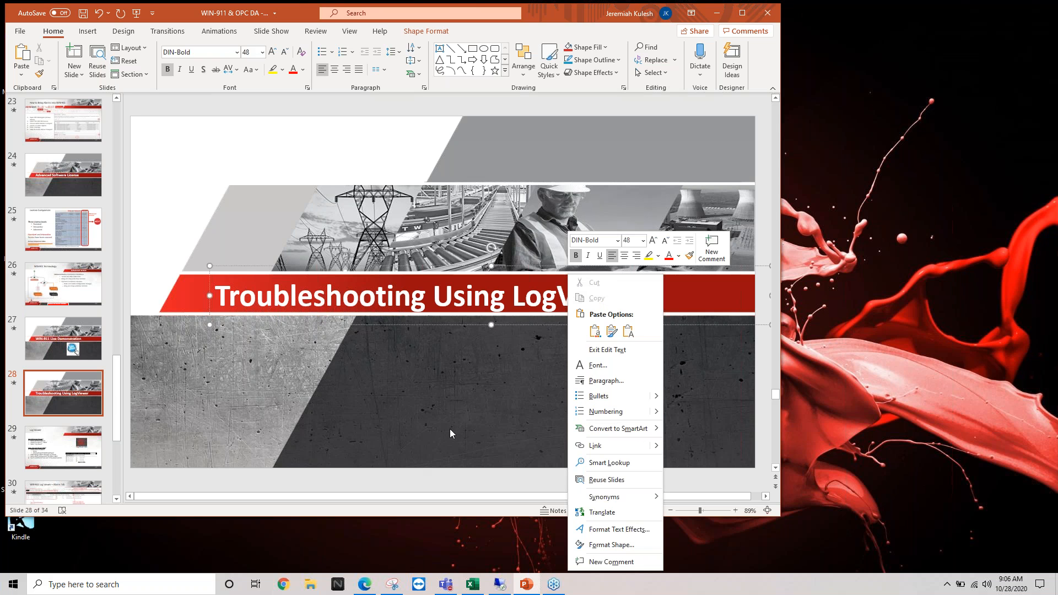
{"action": "left_click", "coordinate": [69, 445]}
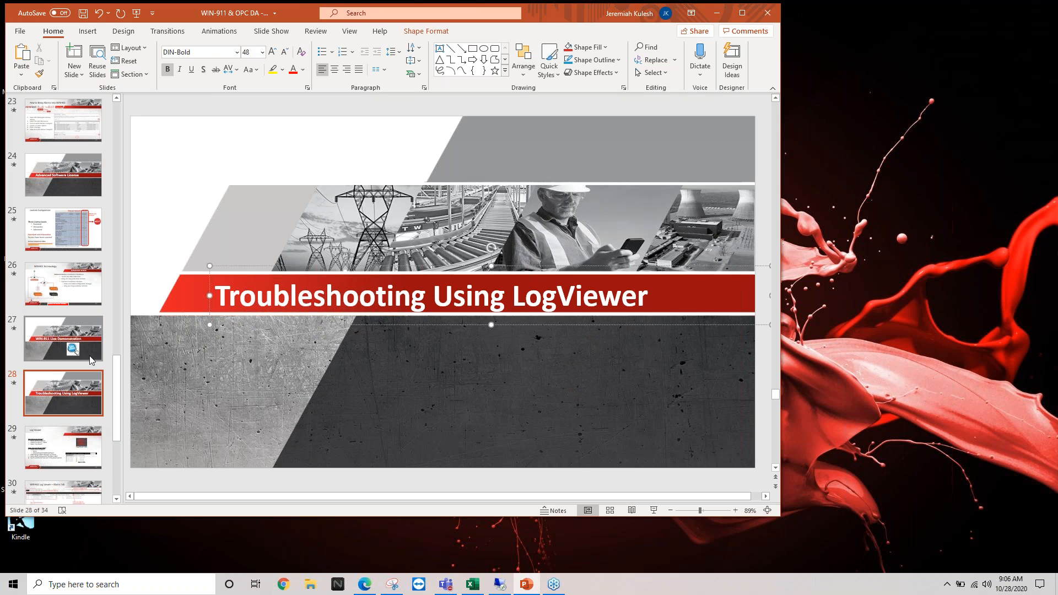
{"action": "left_click", "coordinate": [80, 395]}
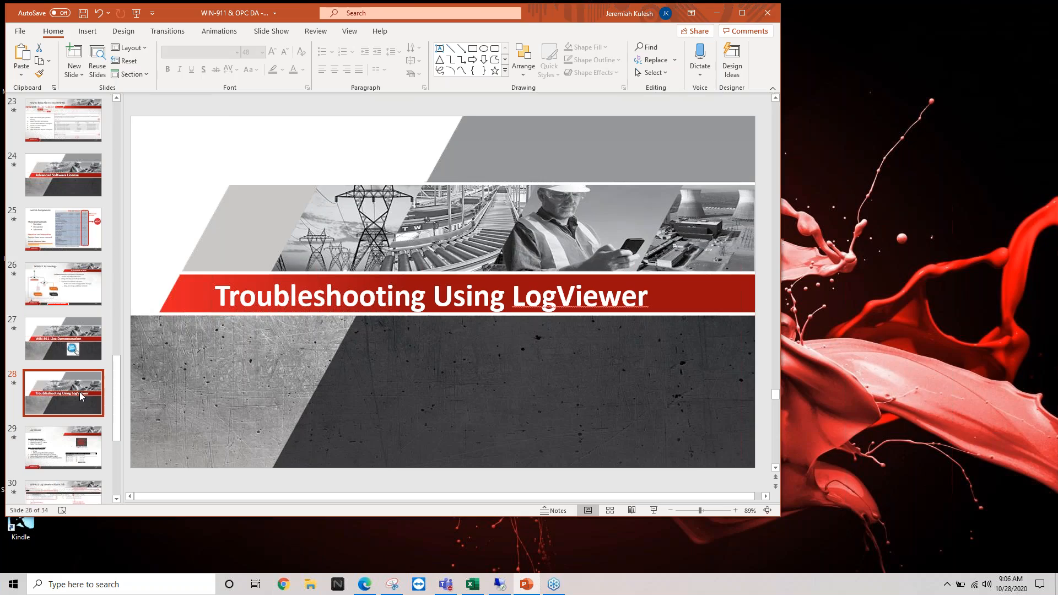
{"action": "key", "text": "F5"}
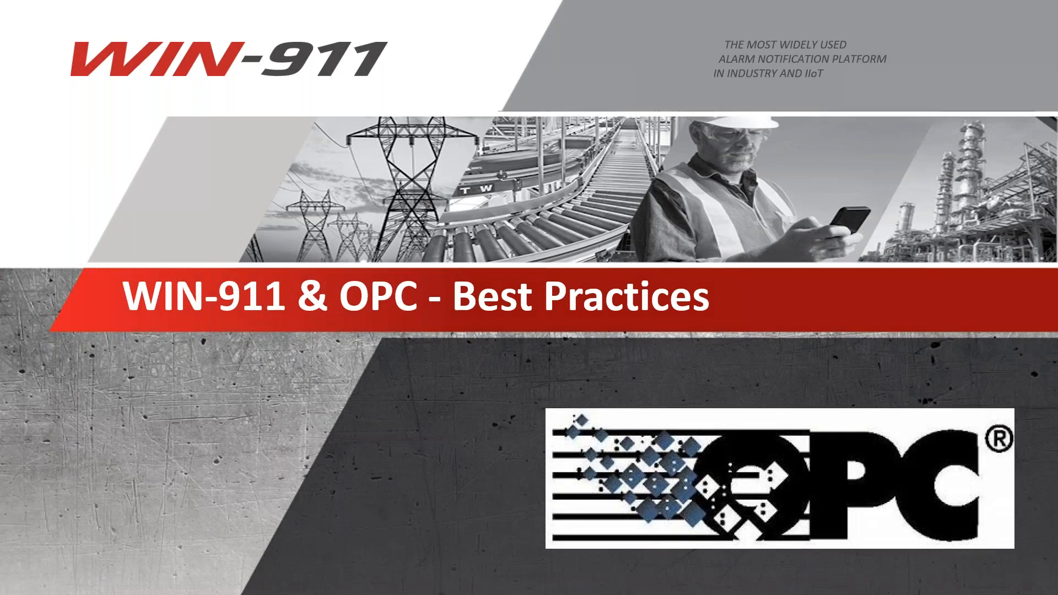